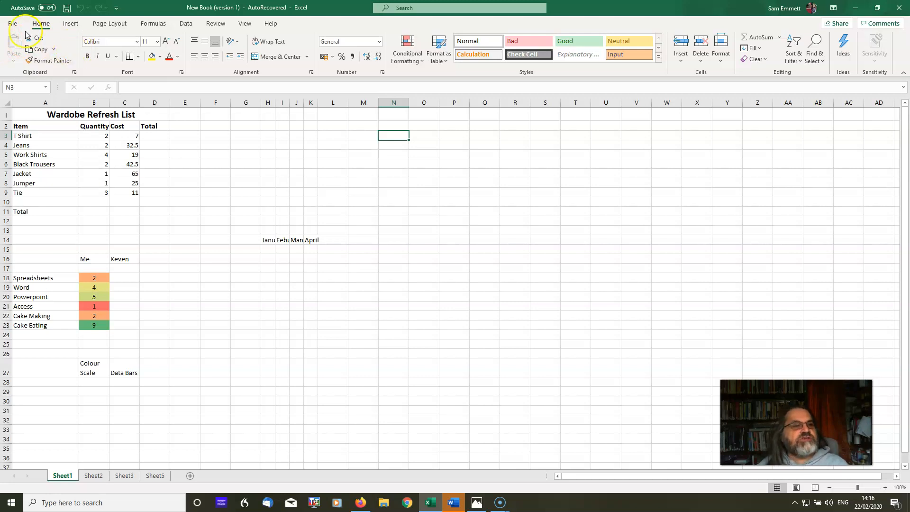
left_click(12, 24)
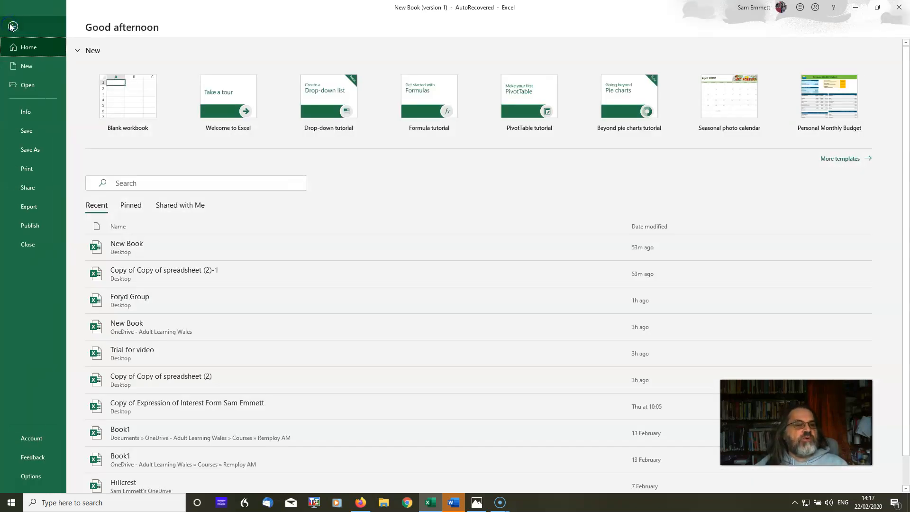
left_click(12, 26)
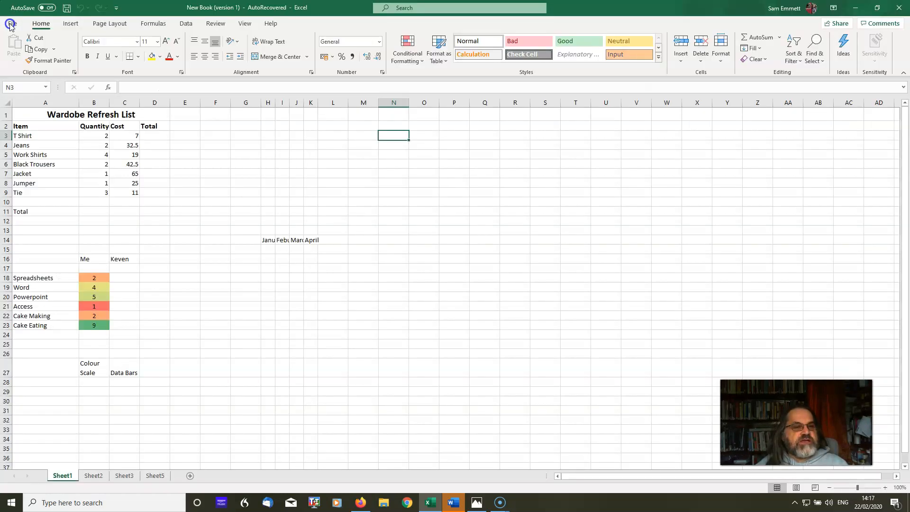
left_click(66, 25)
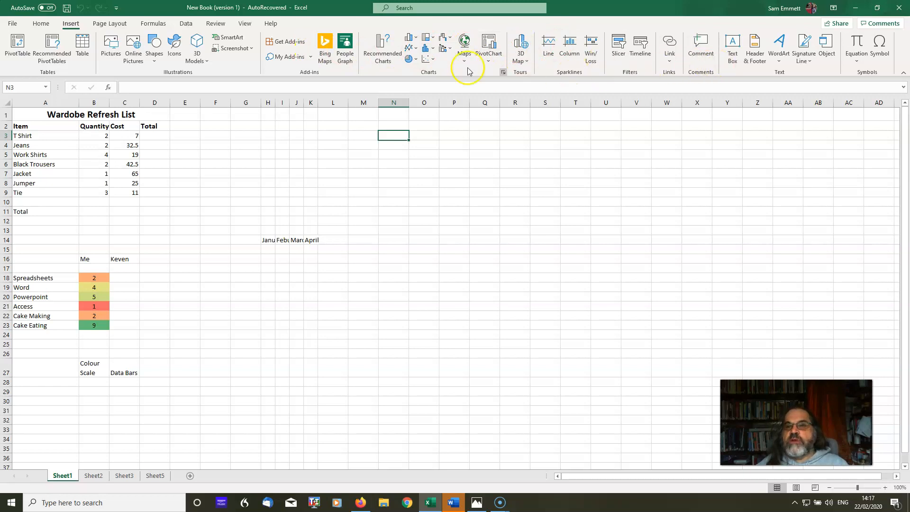
Step: Set the page orientation of Sheet1 to landscape
left_click(109, 24)
left_click(106, 58)
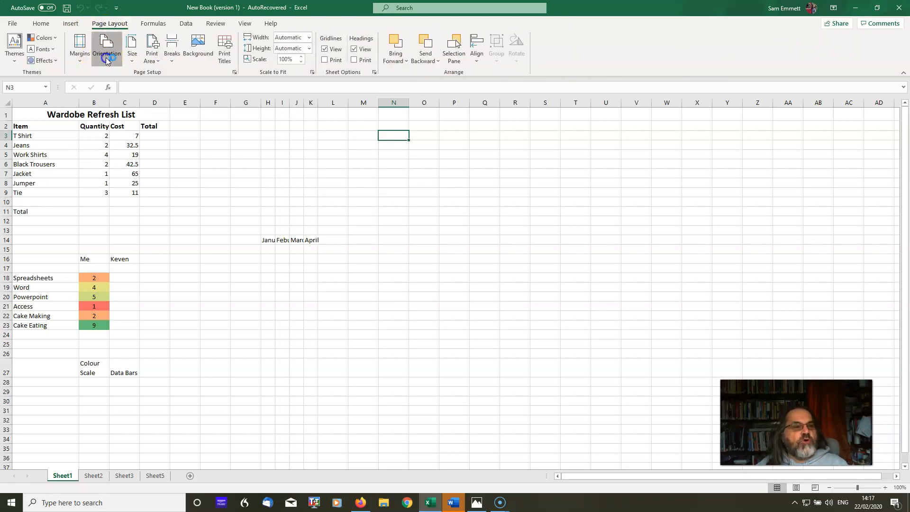
left_click(120, 105)
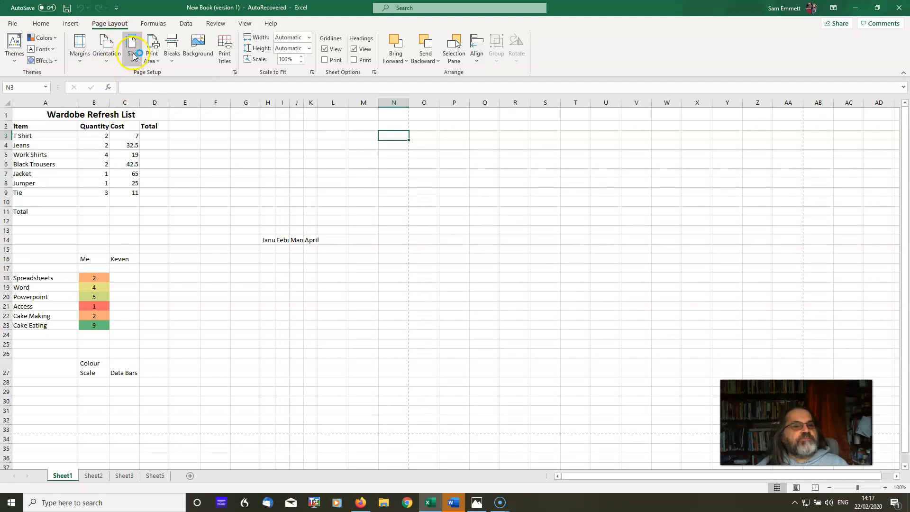
left_click(148, 24)
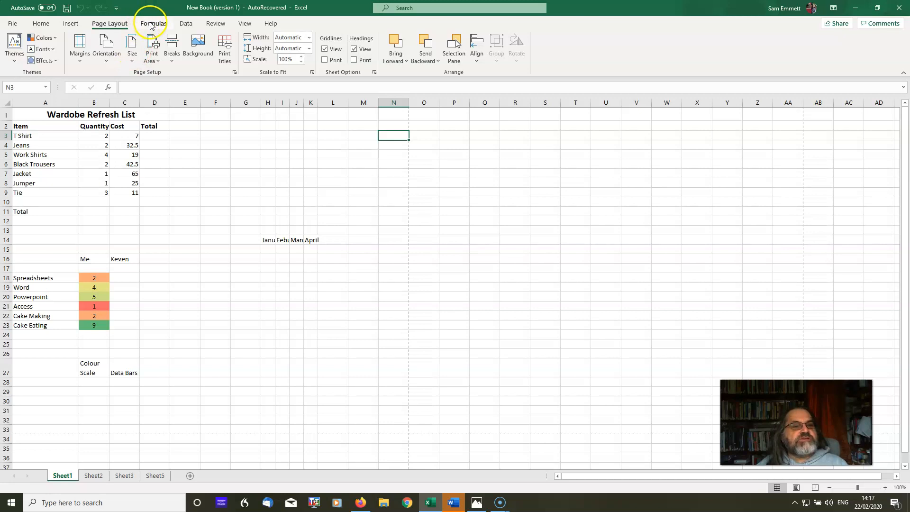
left_click(187, 25)
left_click(214, 24)
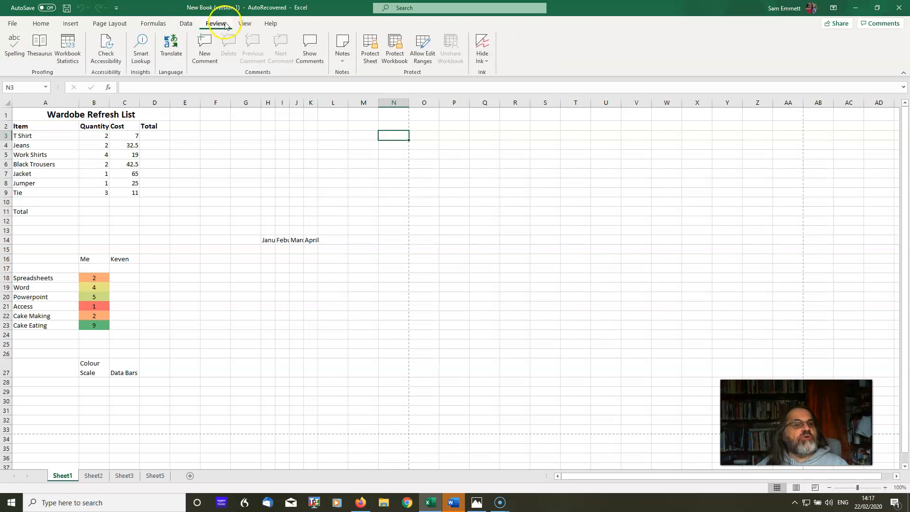
left_click(243, 23)
left_click(270, 26)
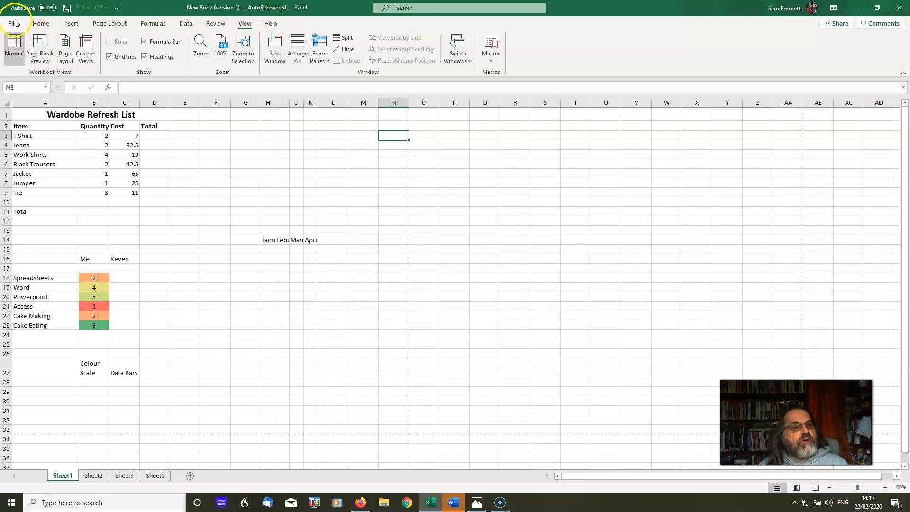
left_click(41, 25)
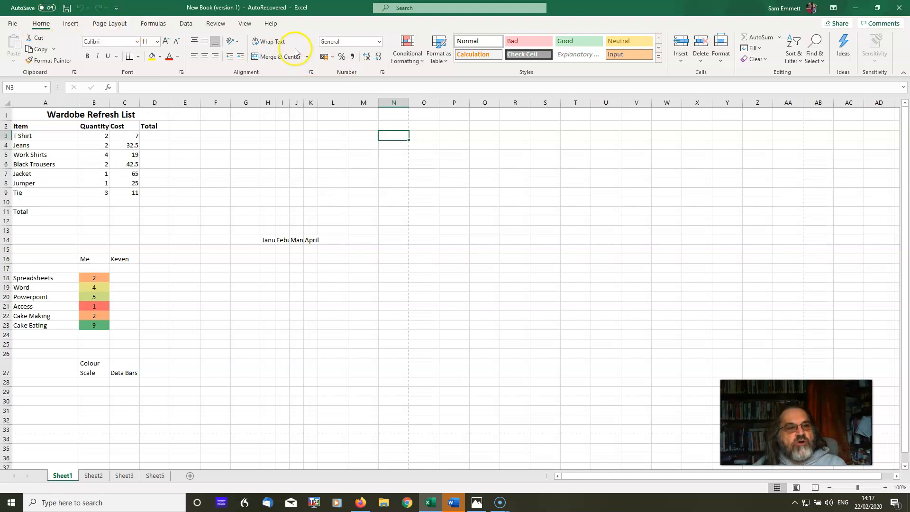
Step: Open the header of Sheet1 for editing and replace the centre section's text with "Shopping list"
left_click(74, 24)
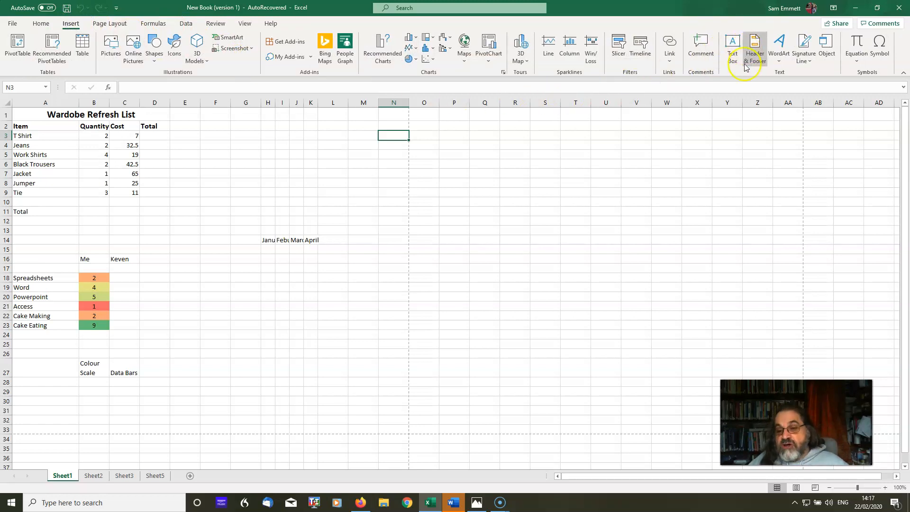
left_click(756, 55)
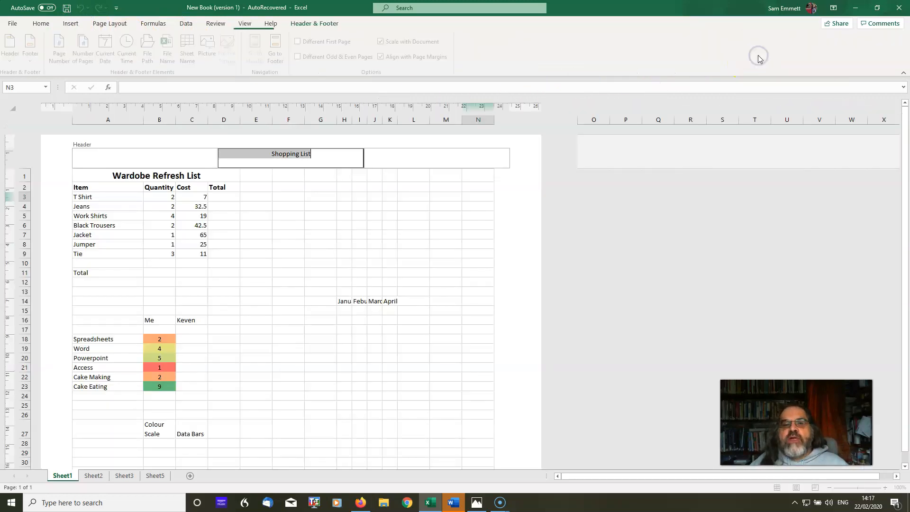
left_click(323, 157)
left_click_drag(323, 158, 274, 155)
key("BackSpace")
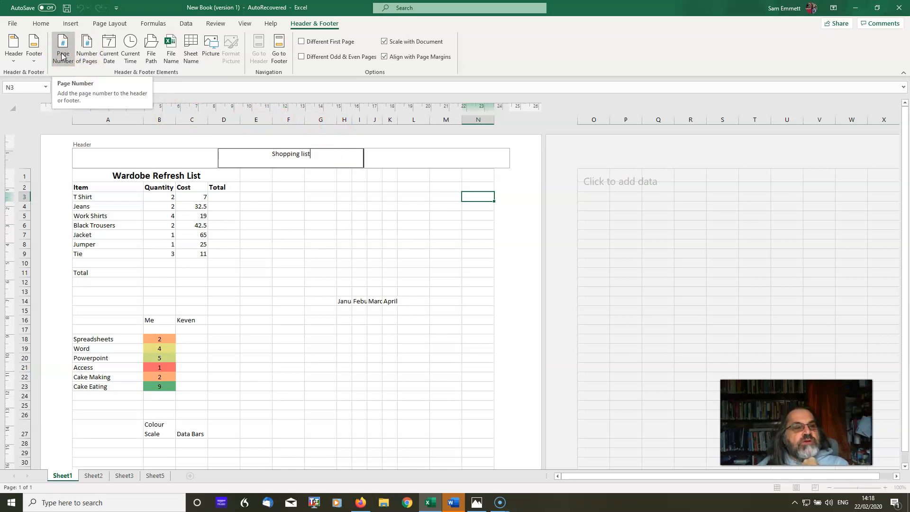
Step: Add the preset "Page 1 of ?" footer to Sheet1
left_click(20, 50)
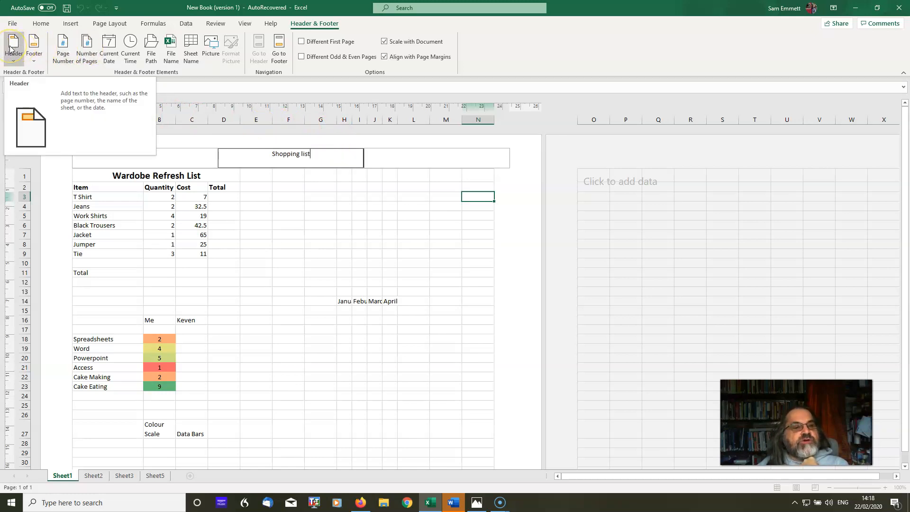
left_click(34, 61)
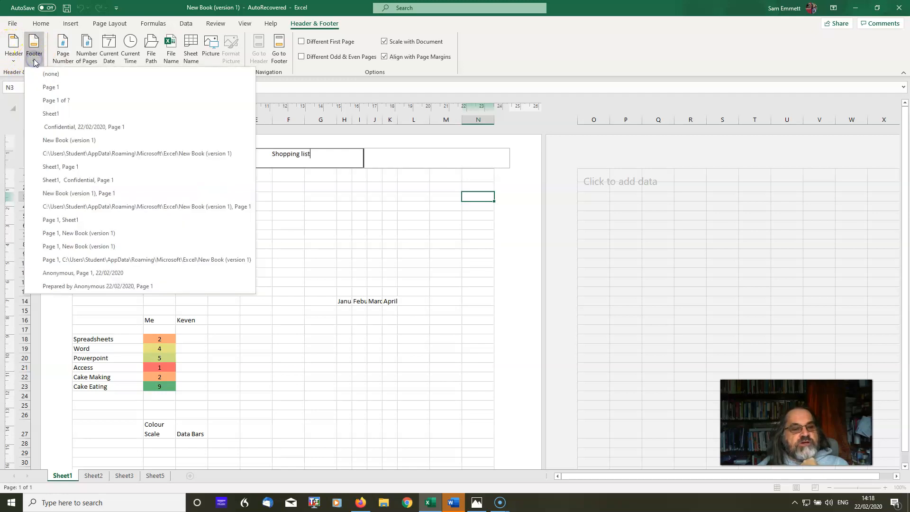
left_click(65, 100)
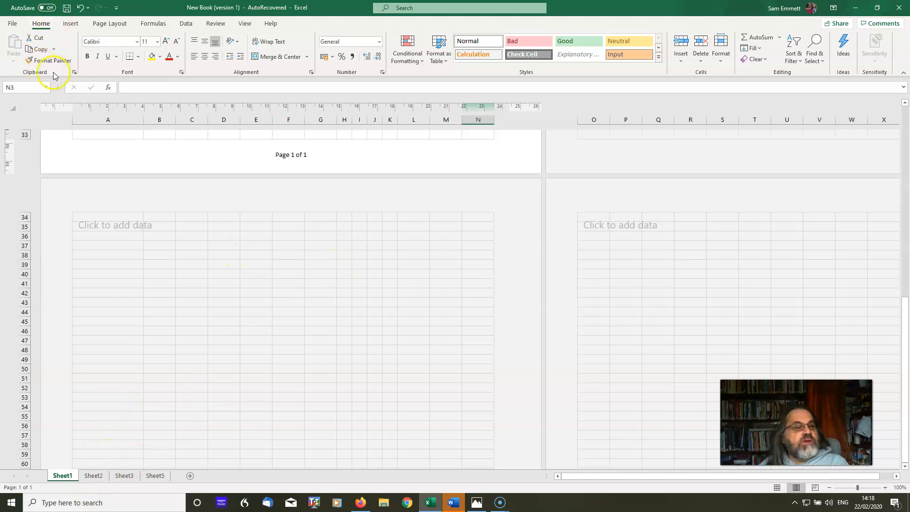
scroll(173, 246, "up", 10)
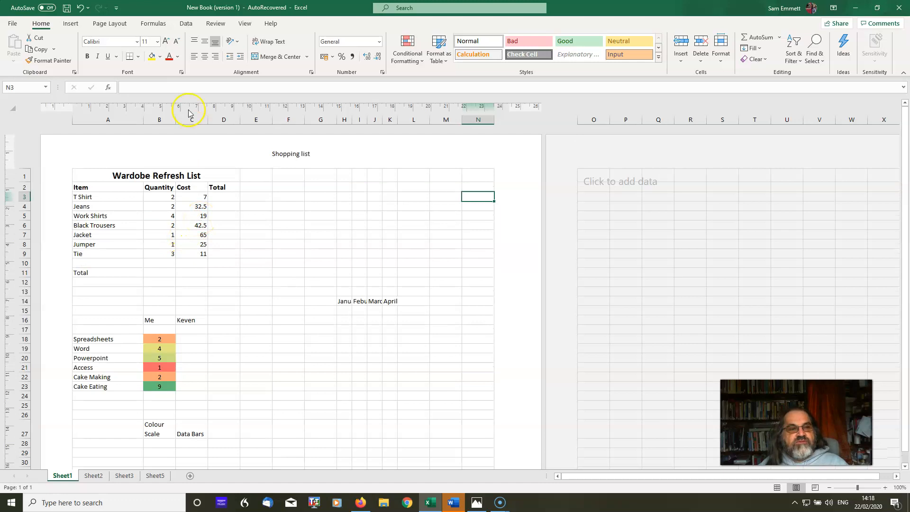
Step: Compare Sheet1 in Normal view and in Page Layout view
left_click(245, 24)
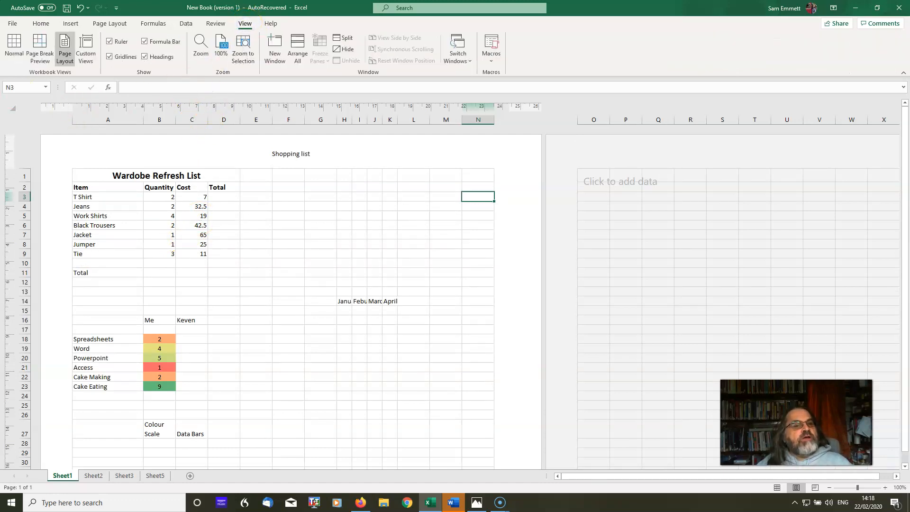
left_click(14, 47)
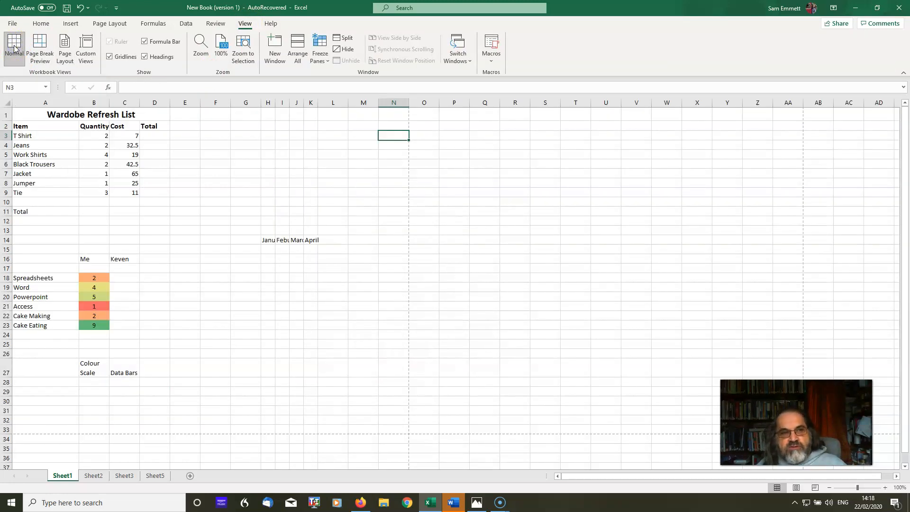
left_click(65, 46)
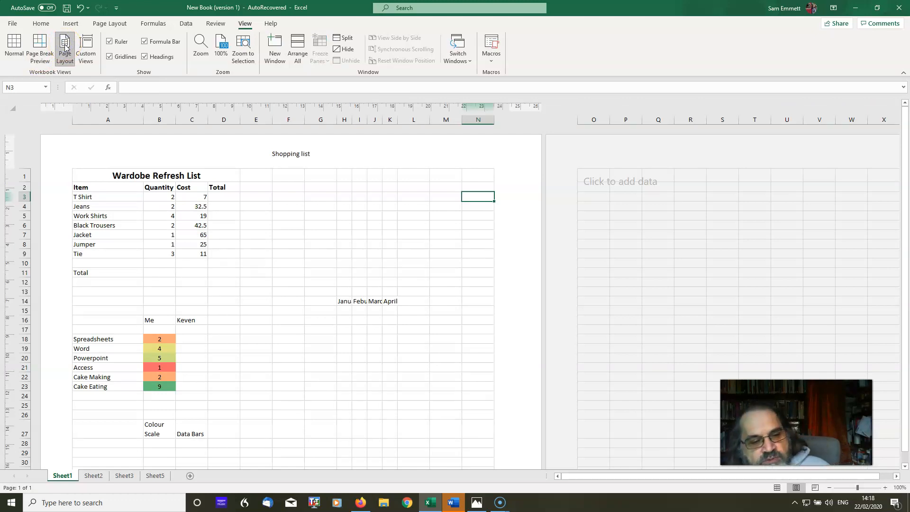
Step: Change the page orientation to portrait and back to landscape
left_click(110, 24)
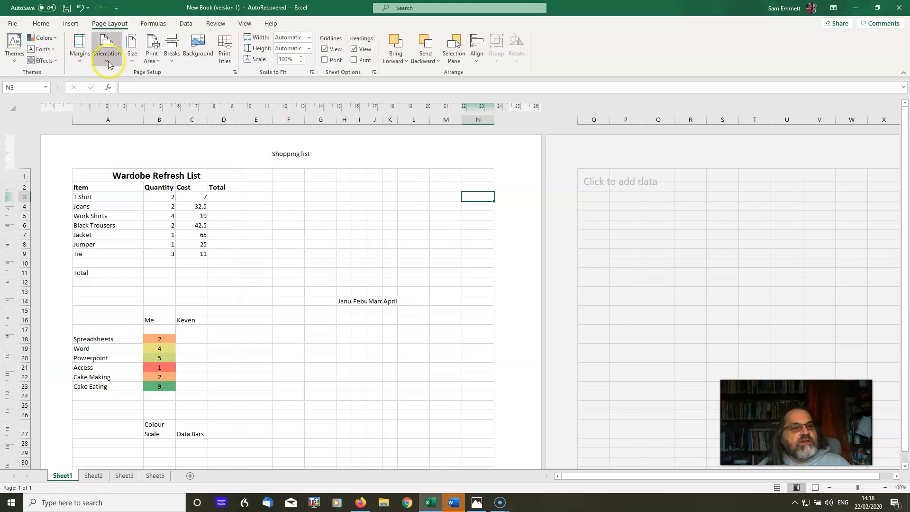
left_click(108, 64)
left_click(111, 78)
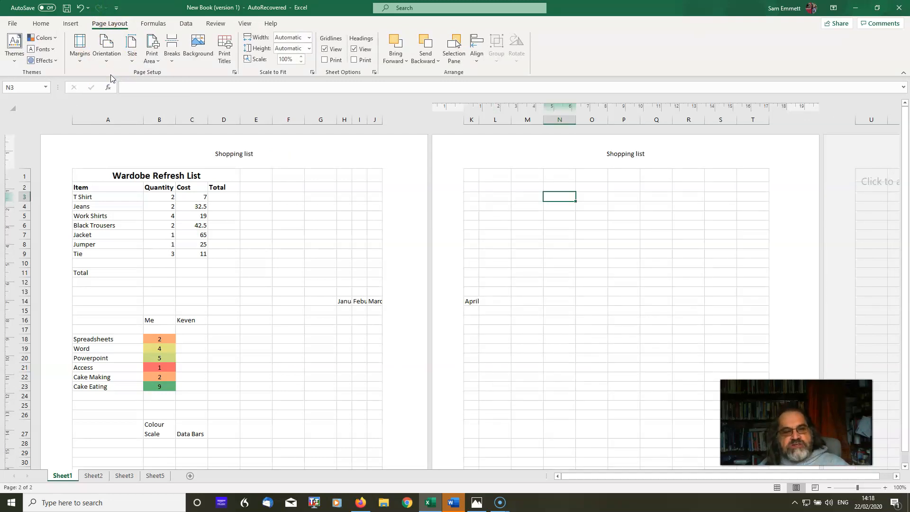
left_click(106, 50)
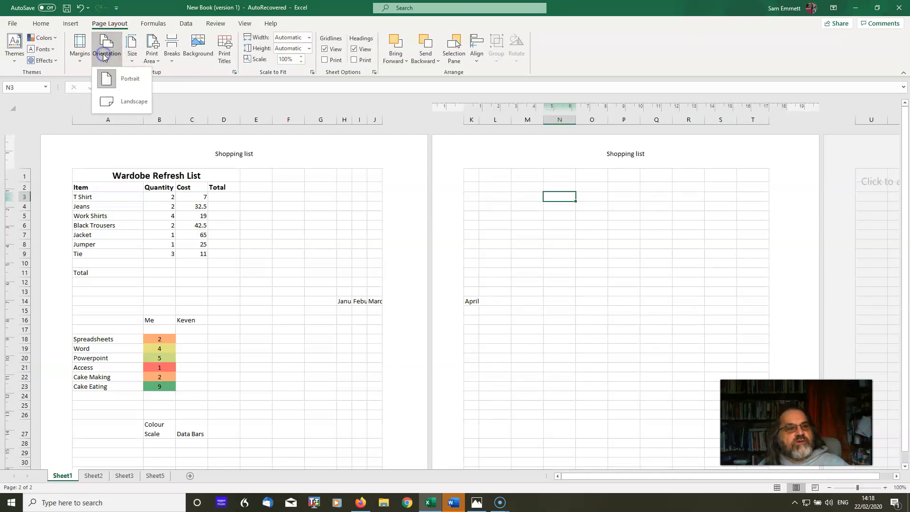
left_click(122, 98)
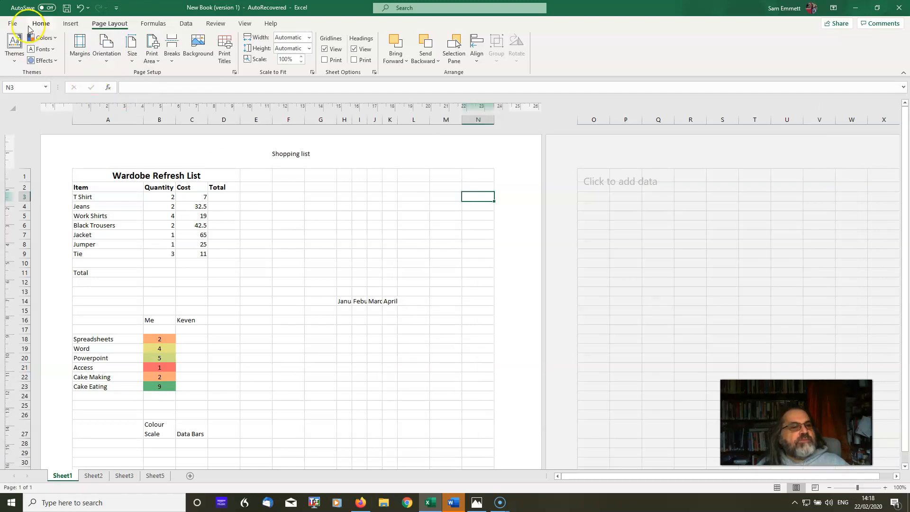
Step: Return Sheet1 to Normal view
left_click(244, 23)
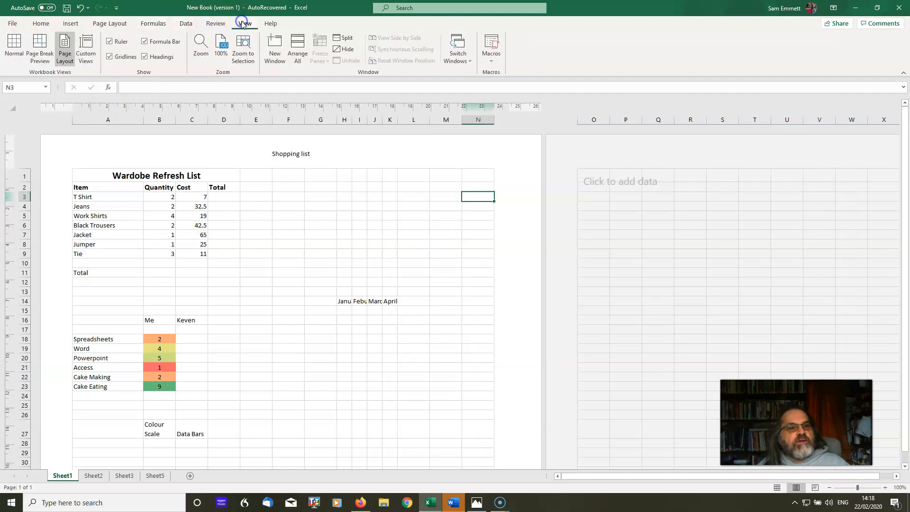
left_click(13, 44)
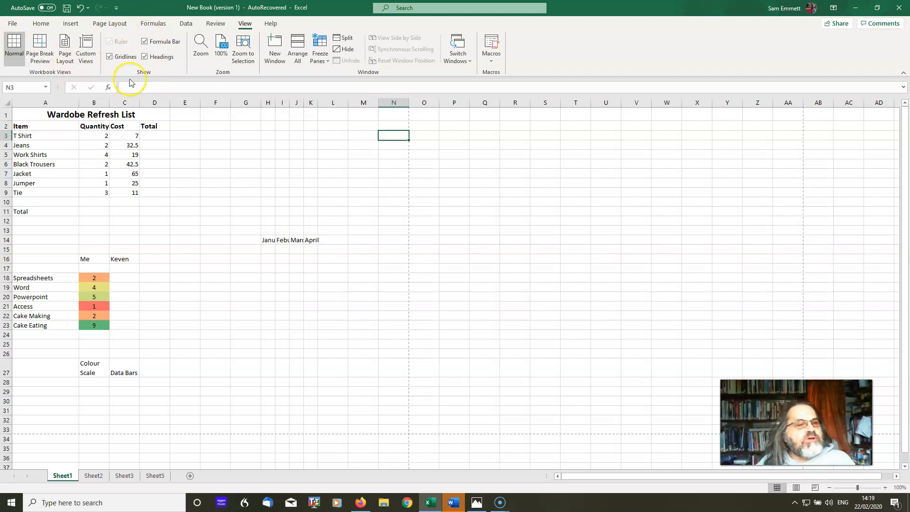
left_click(97, 116)
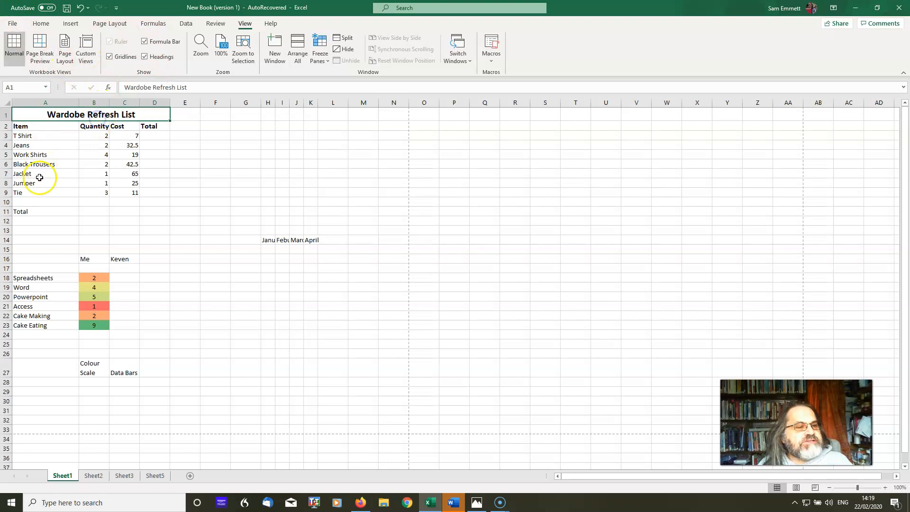
left_click(185, 114)
left_click(186, 142)
left_click(212, 144)
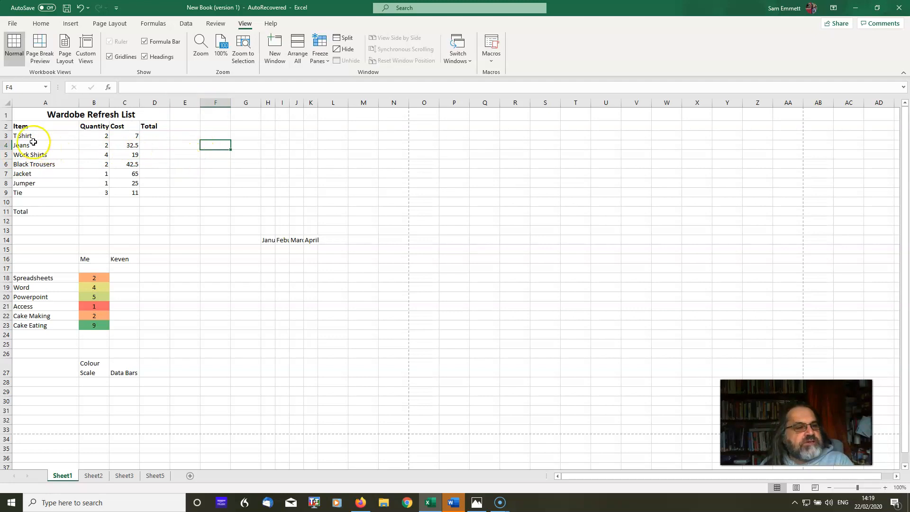
left_click(57, 147)
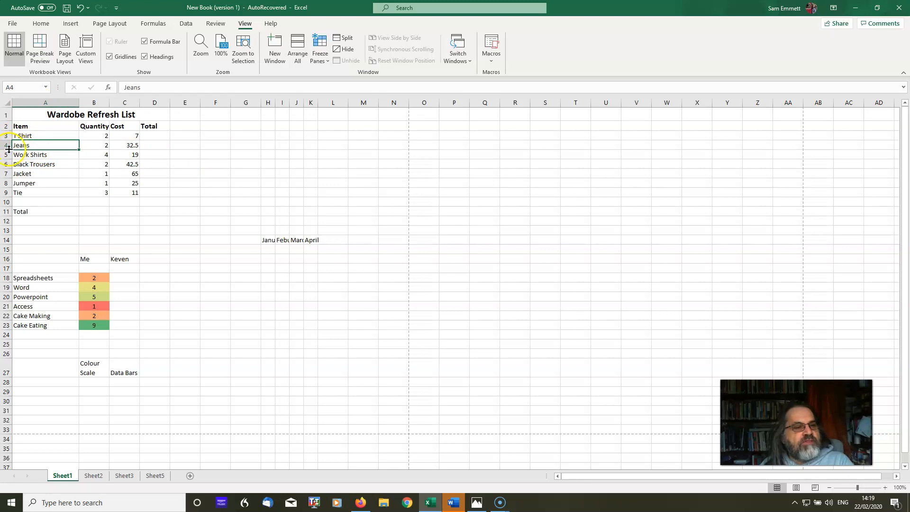
left_click(215, 144)
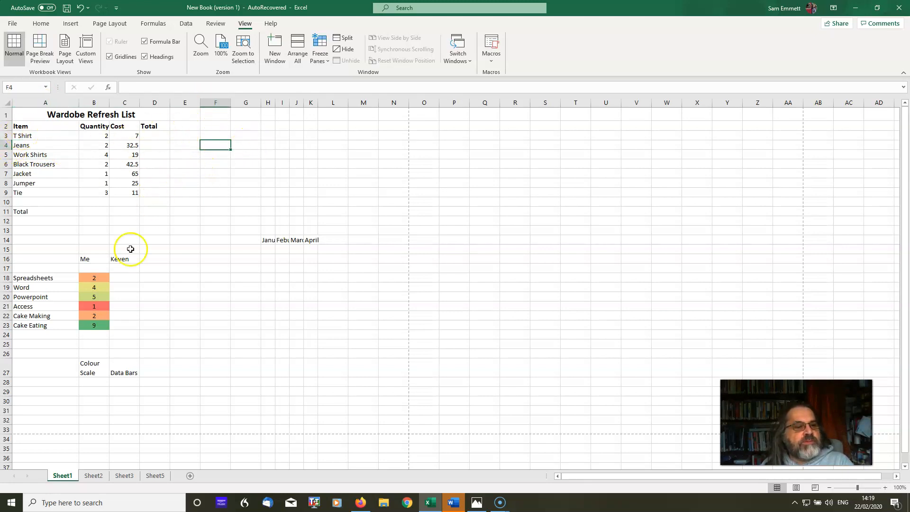
left_click(124, 276)
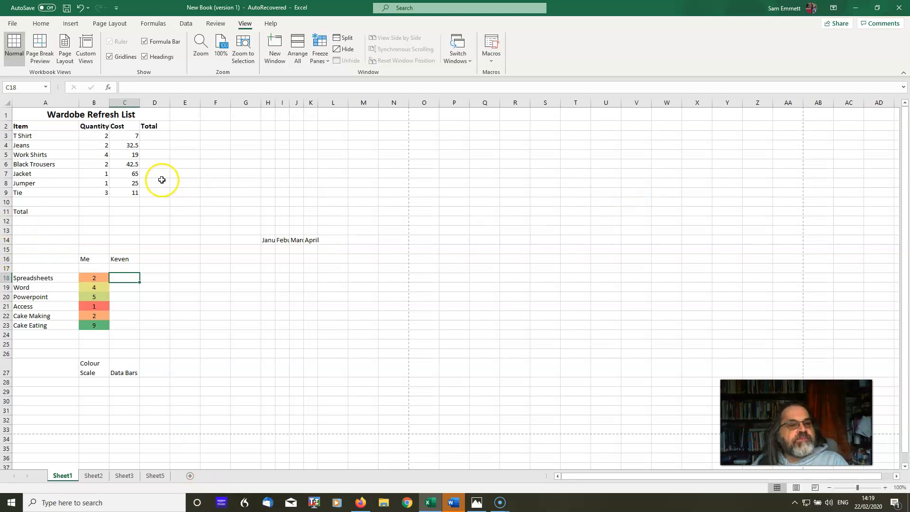
Step: Change the font of the "Wardobe Refresh List" title in merged cell A1 to Aharoni
left_click(89, 116)
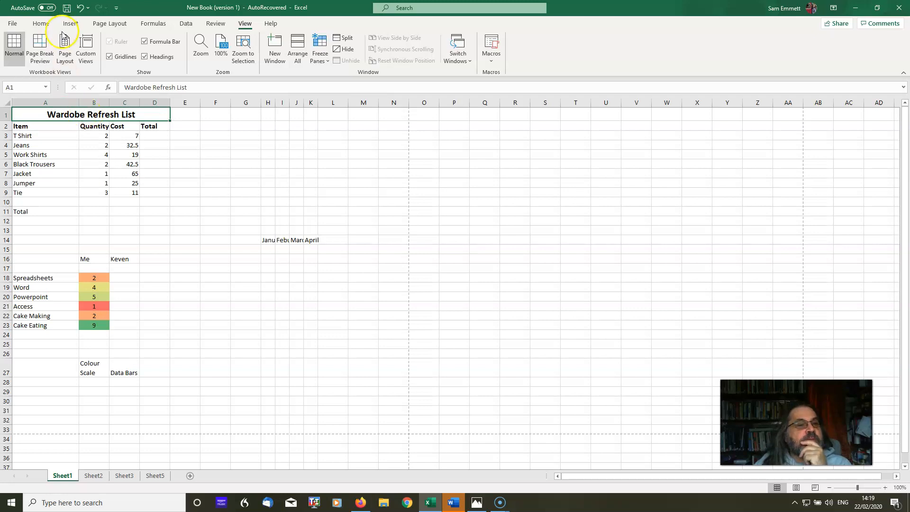
left_click(39, 24)
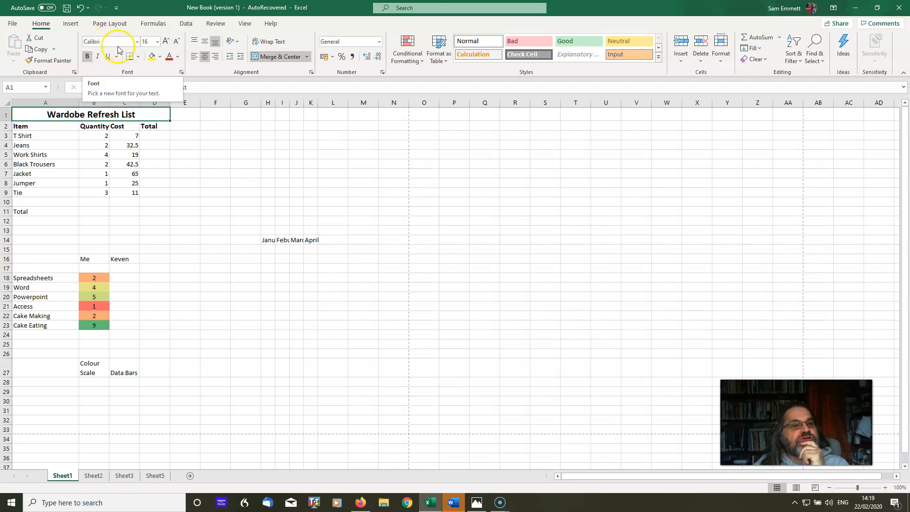
left_click(136, 42)
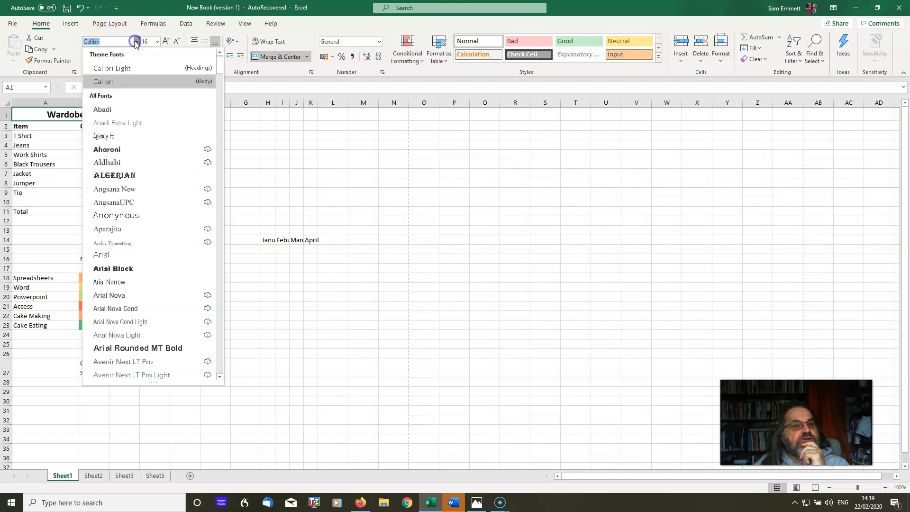
left_click(110, 149)
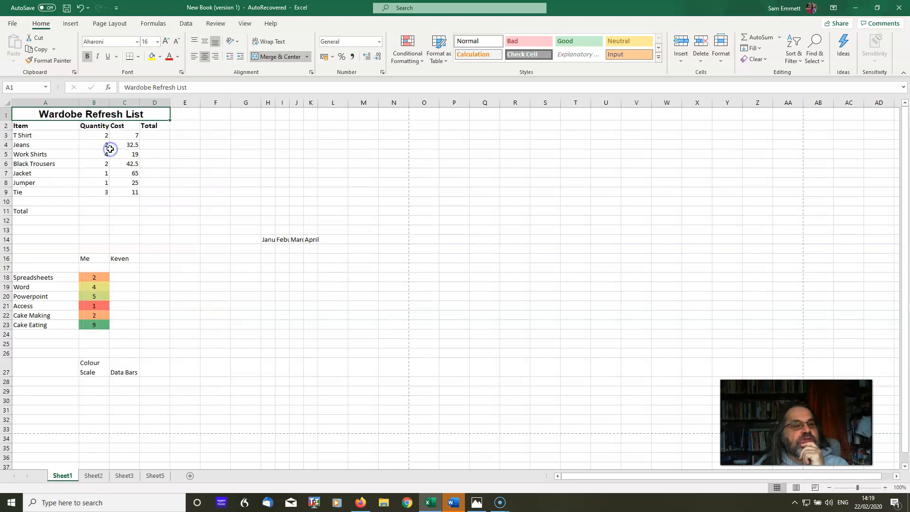
Step: Set the "Wardobe Refresh List" title in A1 to Arial Black, trying font size 12 before settling on 14
left_click(136, 42)
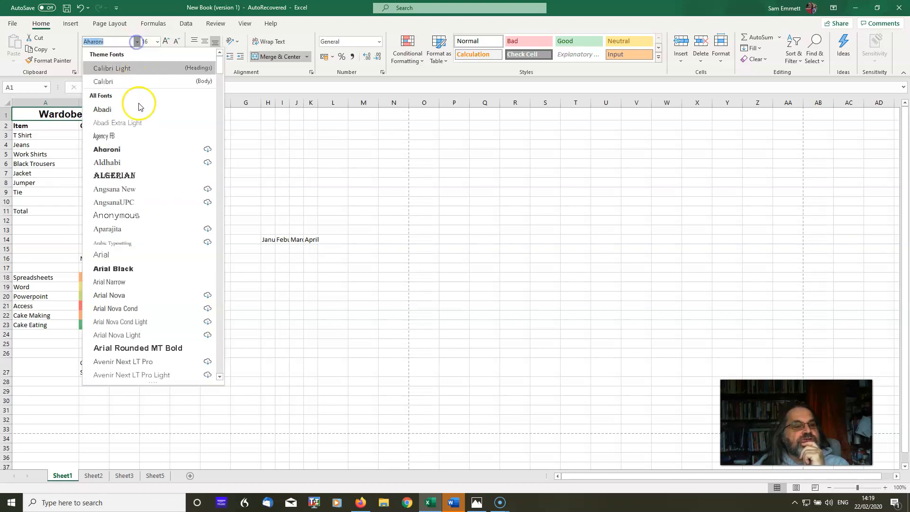
left_click(120, 274)
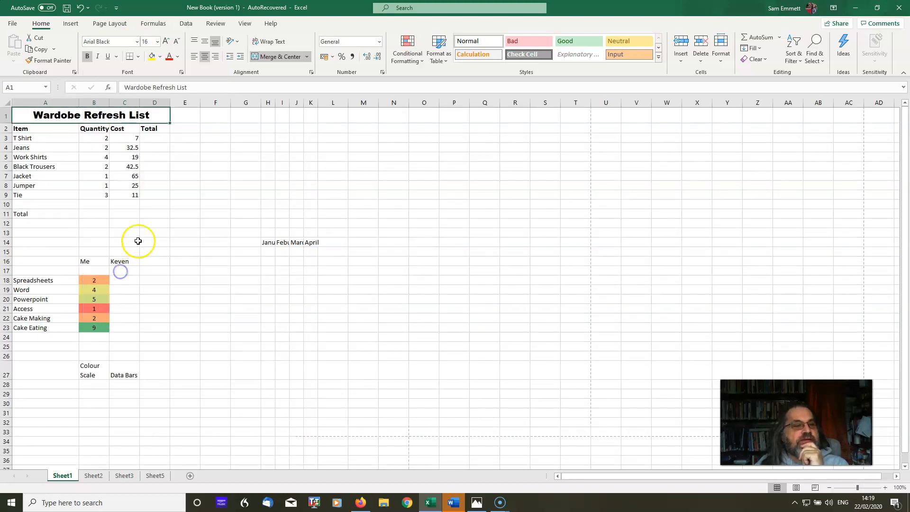
left_click(158, 42)
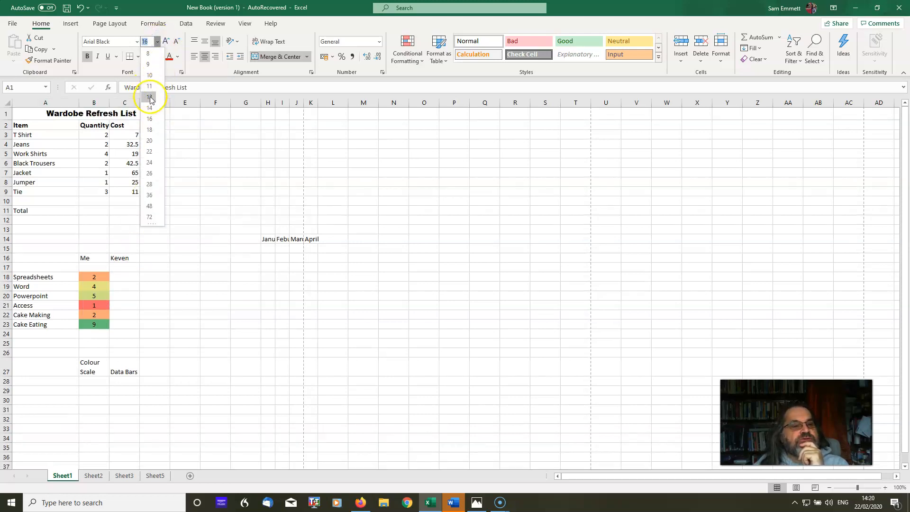
left_click(150, 98)
left_click(157, 42)
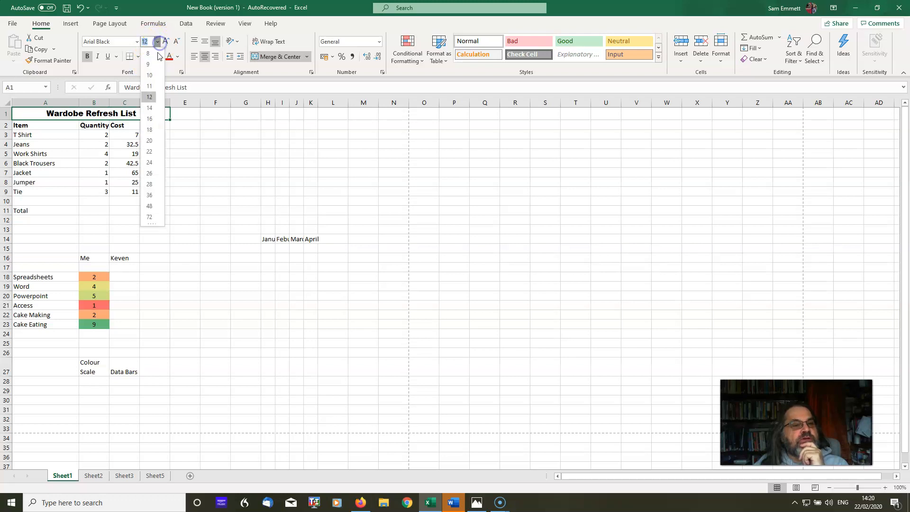
left_click(147, 108)
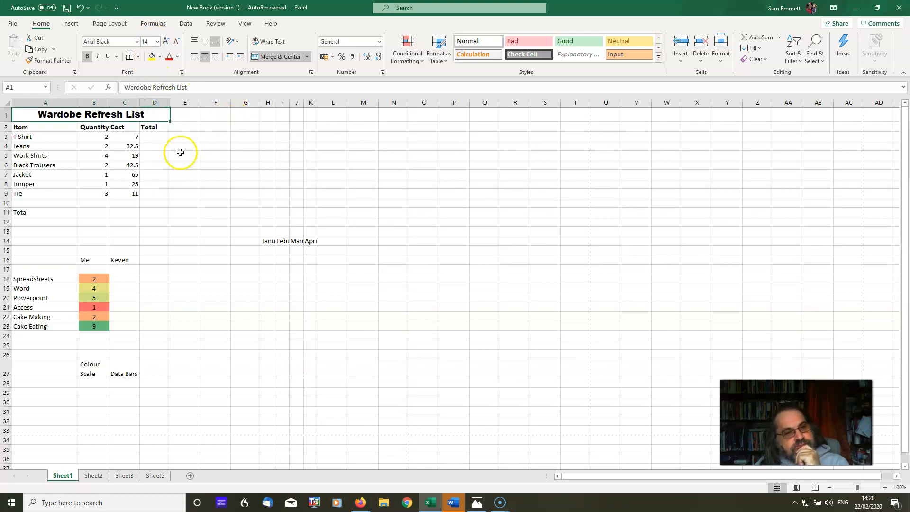
Step: Toggle italic, underline and bold on the title text in A1, leaving only bold applied
left_click(156, 137)
left_click(151, 118)
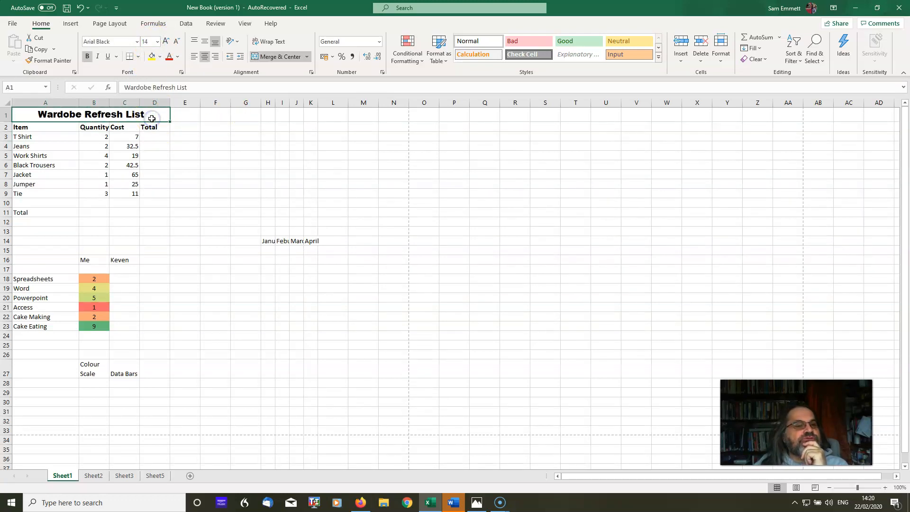
left_click(86, 58)
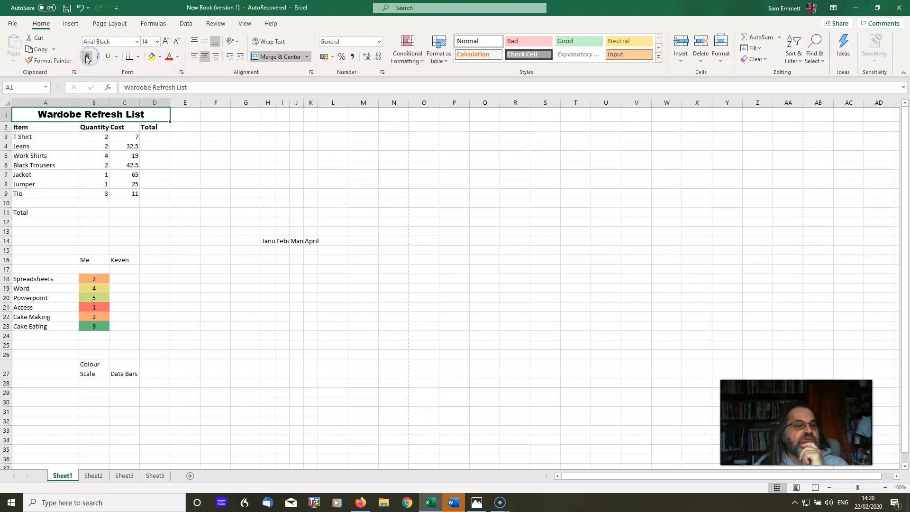
left_click(197, 114)
left_click(128, 112)
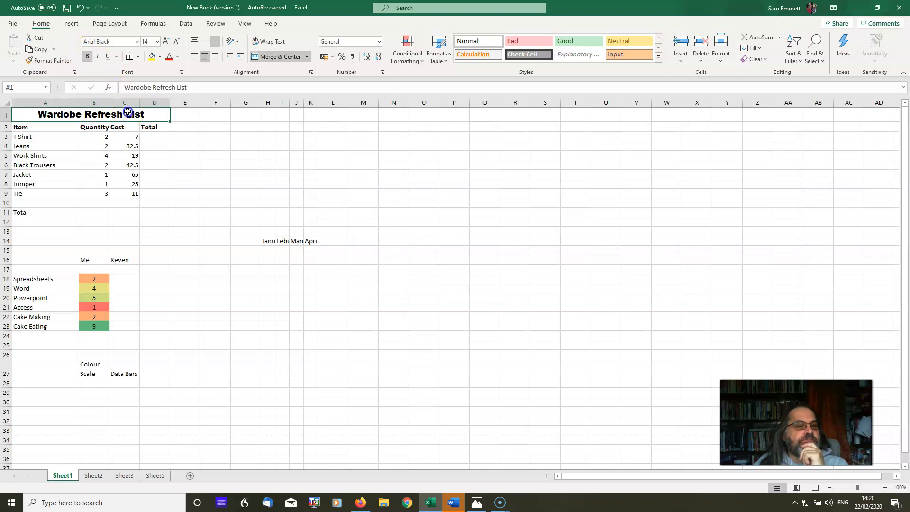
left_click(132, 87)
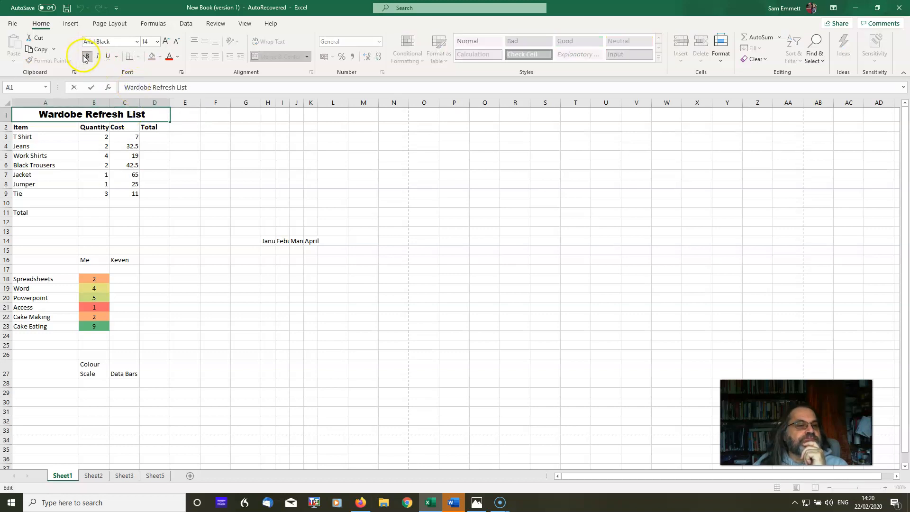
left_click_drag(145, 114, 38, 114)
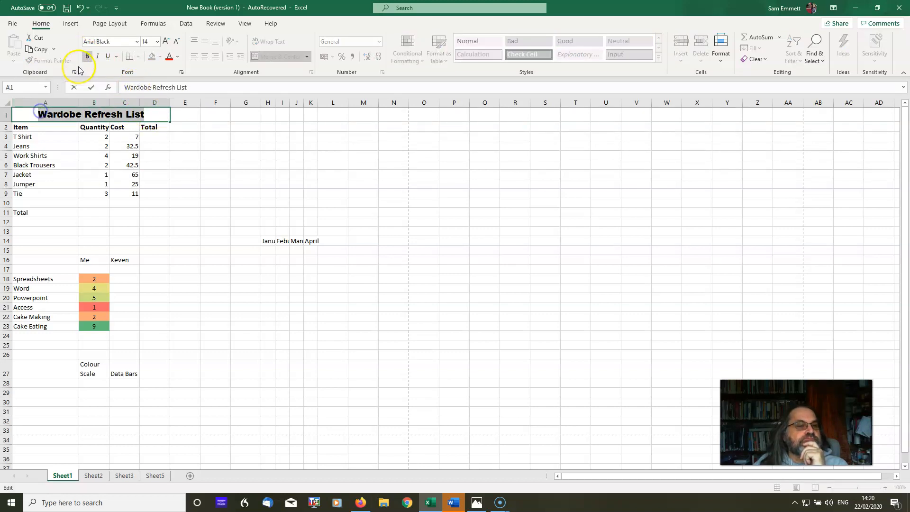
left_click(98, 56)
left_click(107, 59)
left_click(106, 59)
left_click(96, 59)
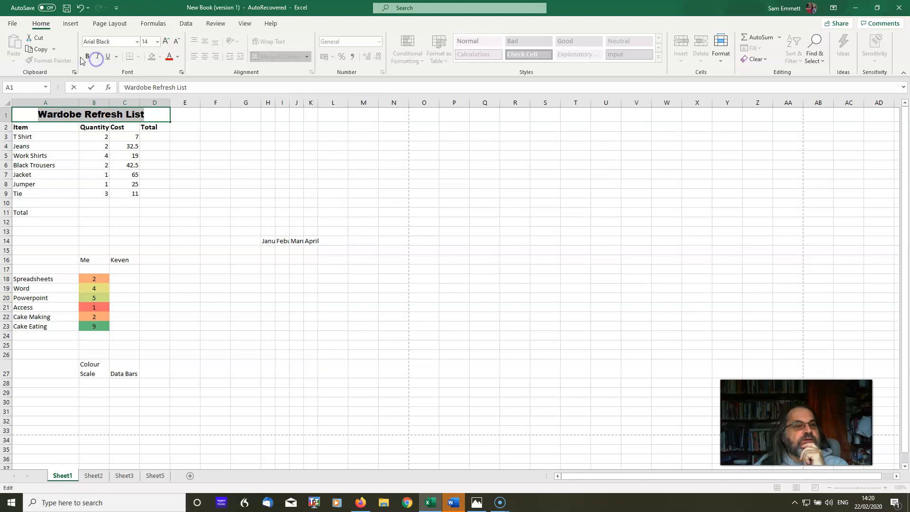
left_click(85, 57)
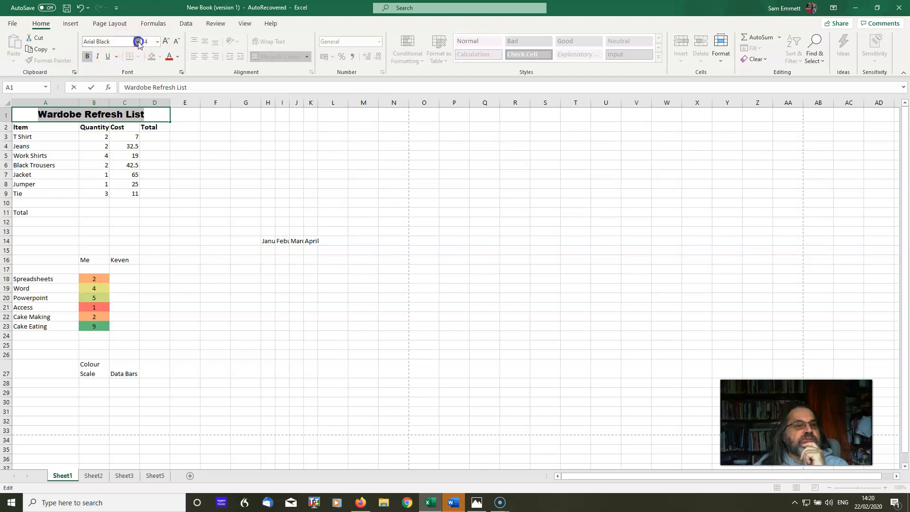
Step: Change the font of the title text in A1 to Calibri
left_click(138, 42)
left_click(110, 80)
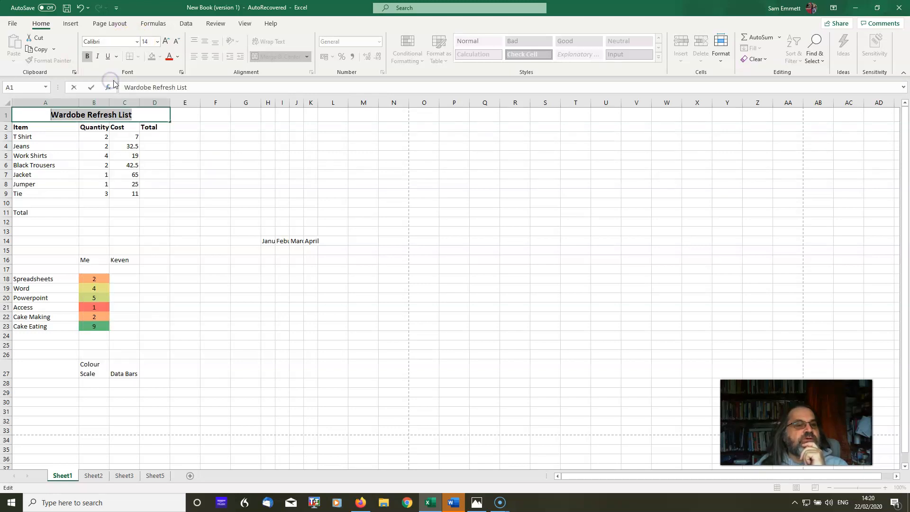
left_click(148, 111)
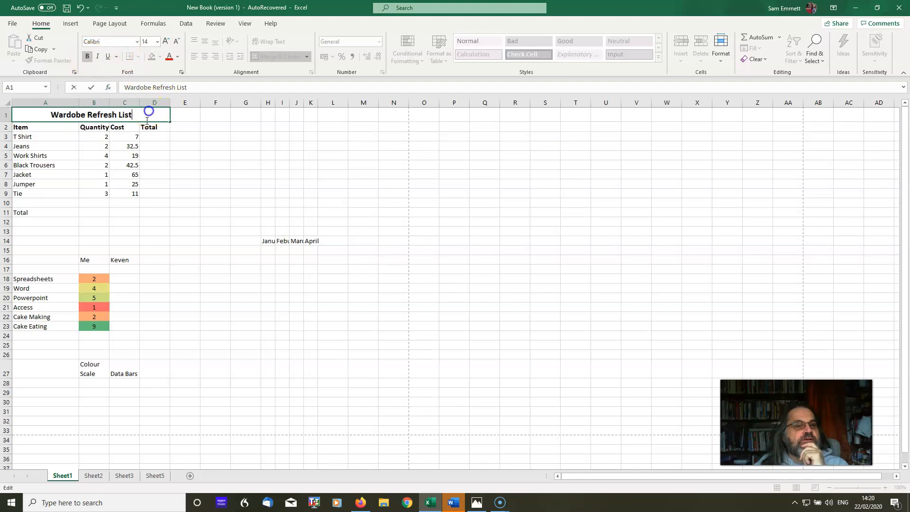
left_click(87, 58)
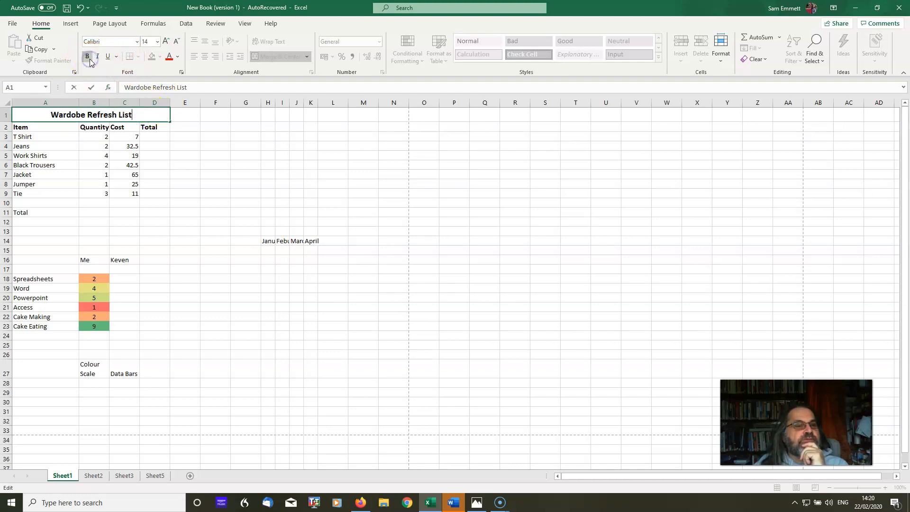
left_click(48, 136)
left_click(88, 57)
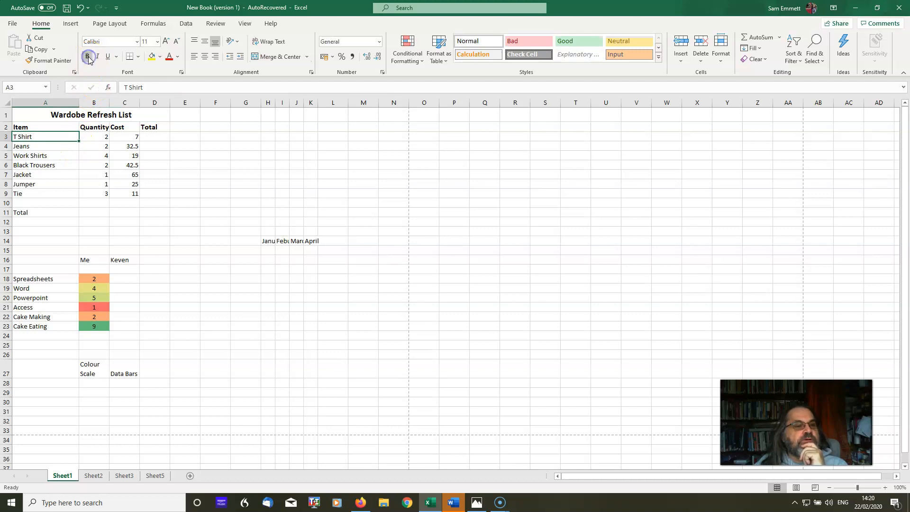
left_click(159, 137)
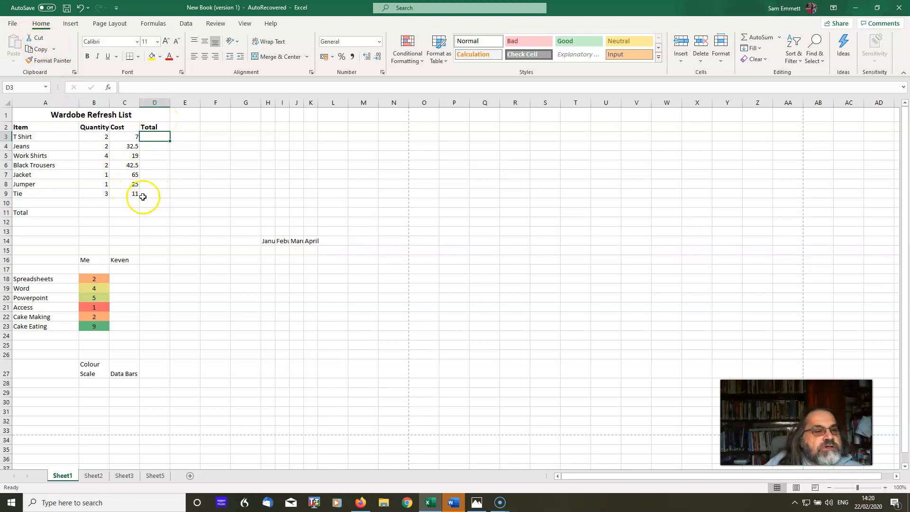
Step: Try dark green, orange and dark grey font colours on the item rows A3:D9 and restore the Automatic colour
left_click_drag(157, 195, 28, 138)
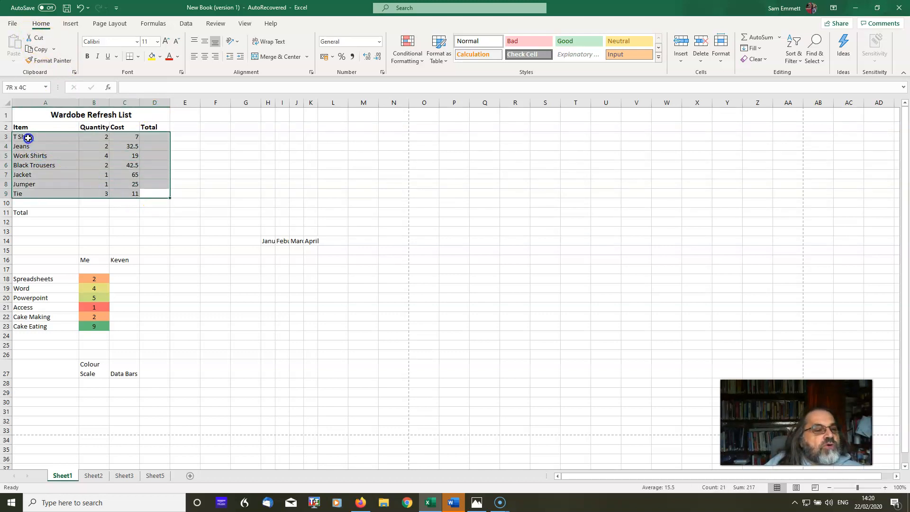
left_click(178, 58)
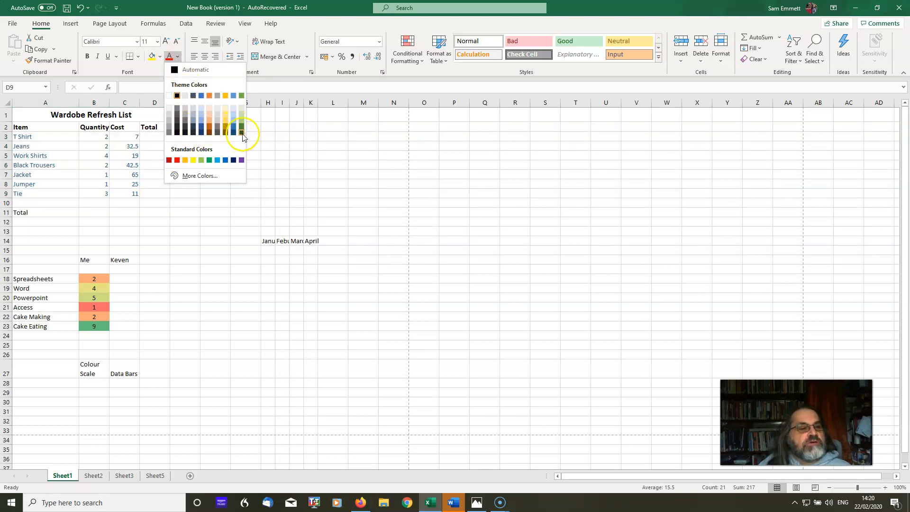
left_click(243, 136)
left_click(178, 58)
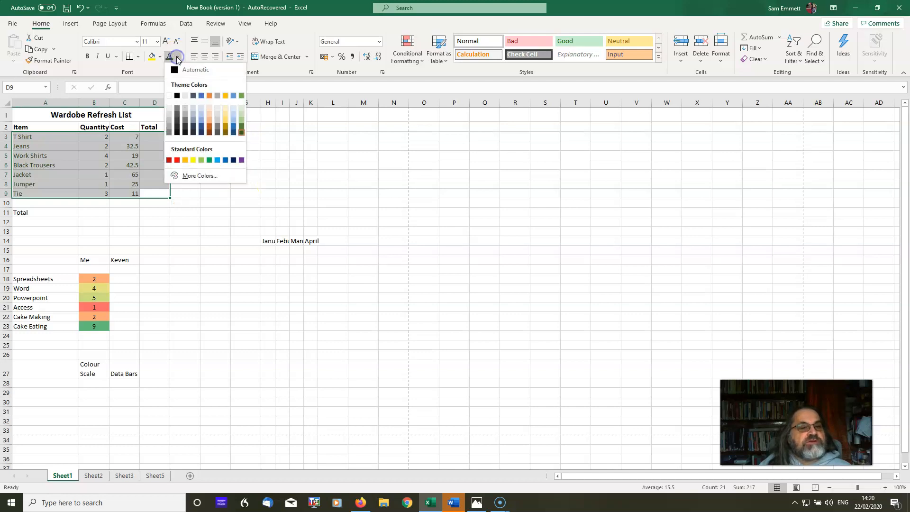
left_click(211, 128)
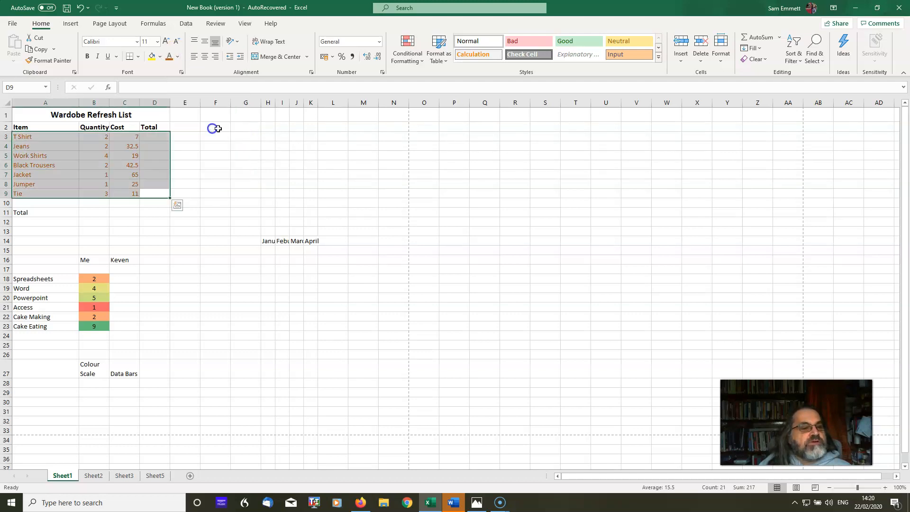
left_click(178, 56)
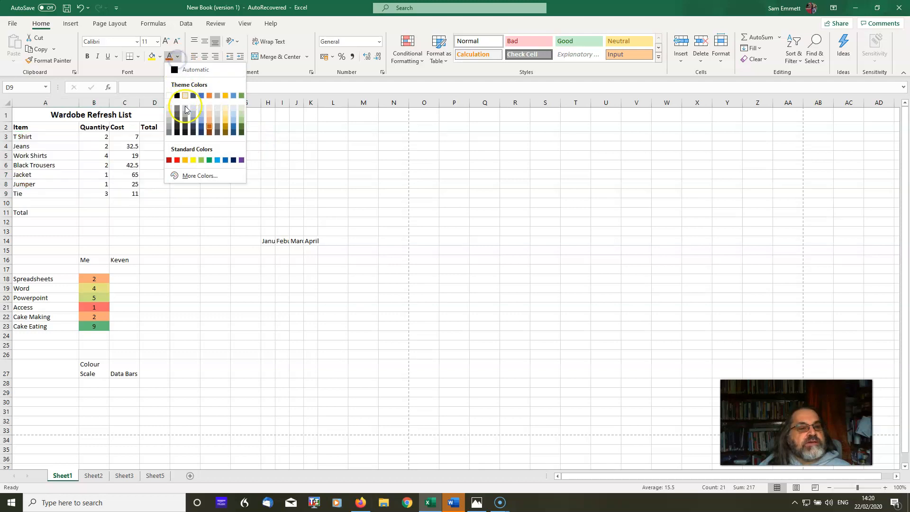
left_click(218, 132)
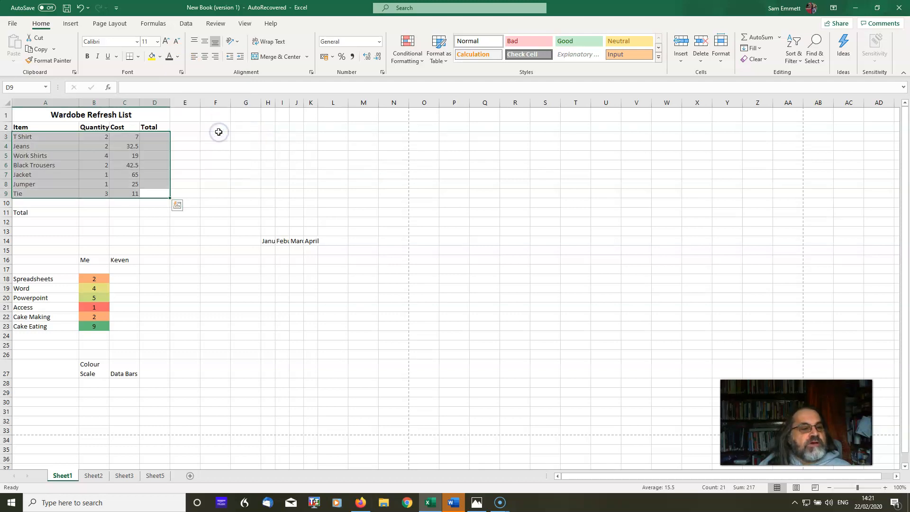
left_click(178, 57)
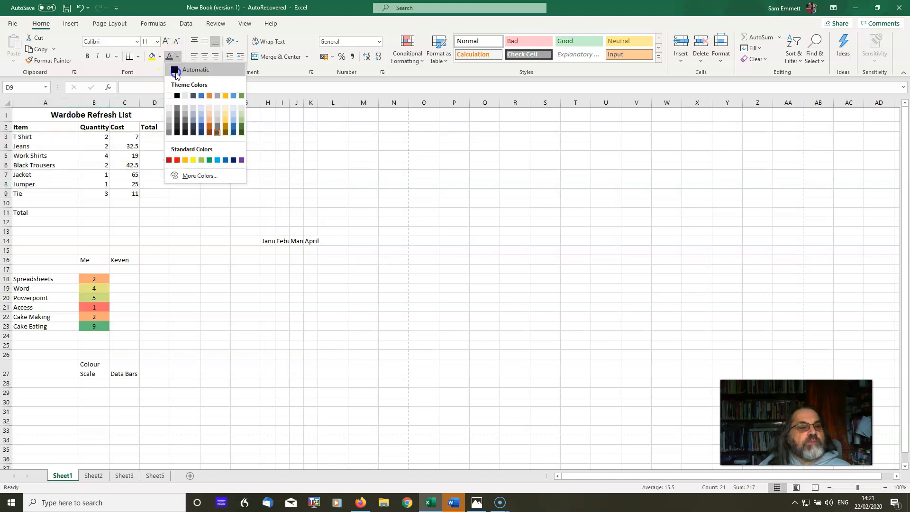
left_click(175, 70)
left_click(183, 184)
left_click(131, 194)
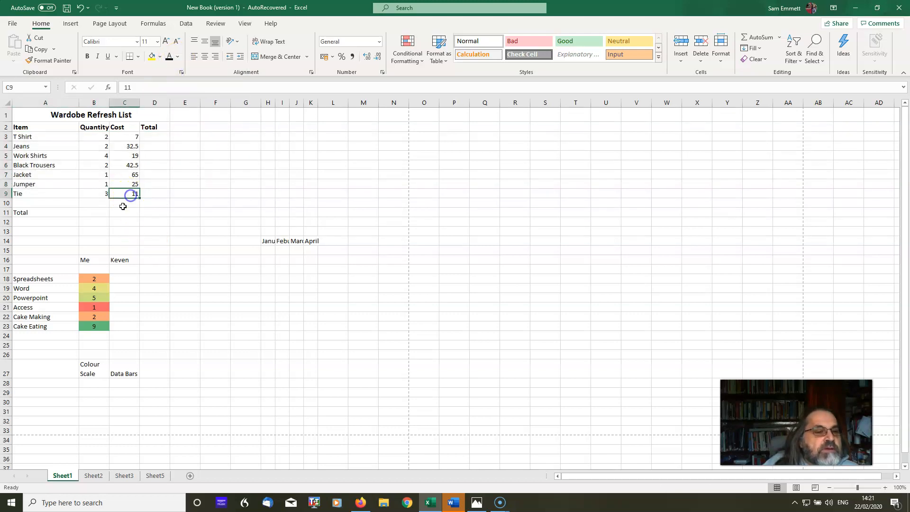
left_click(175, 191)
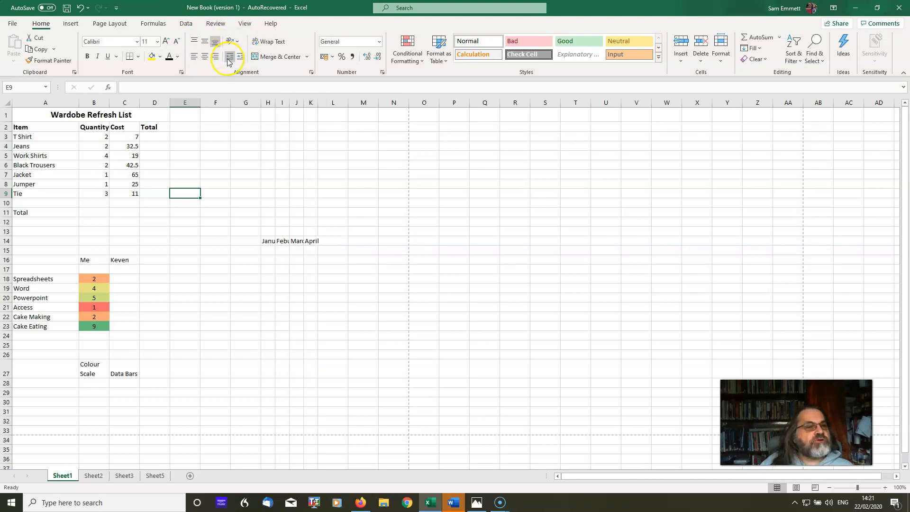
left_click(43, 128)
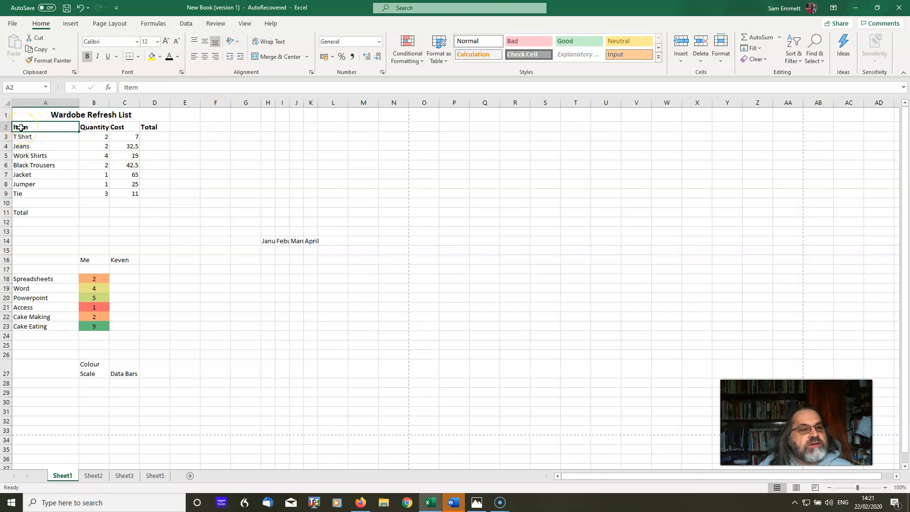
left_click_drag(57, 129, 161, 127)
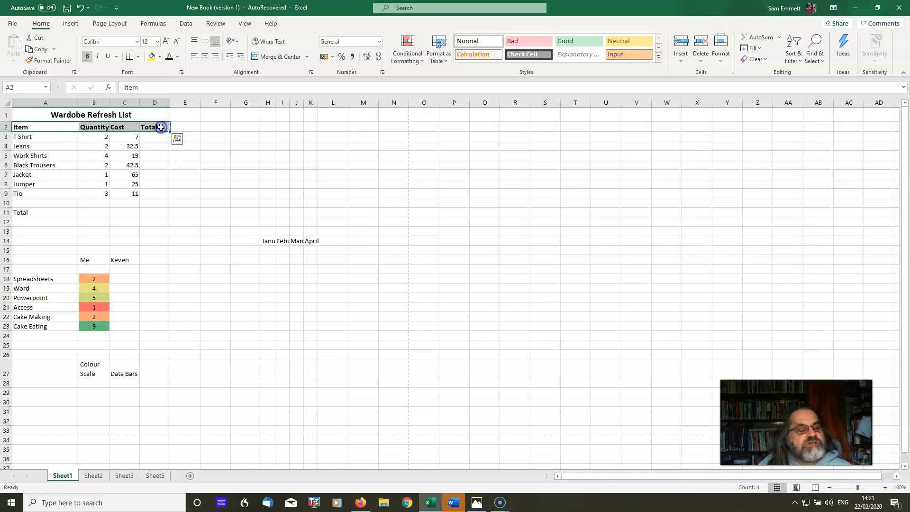
left_click(197, 134)
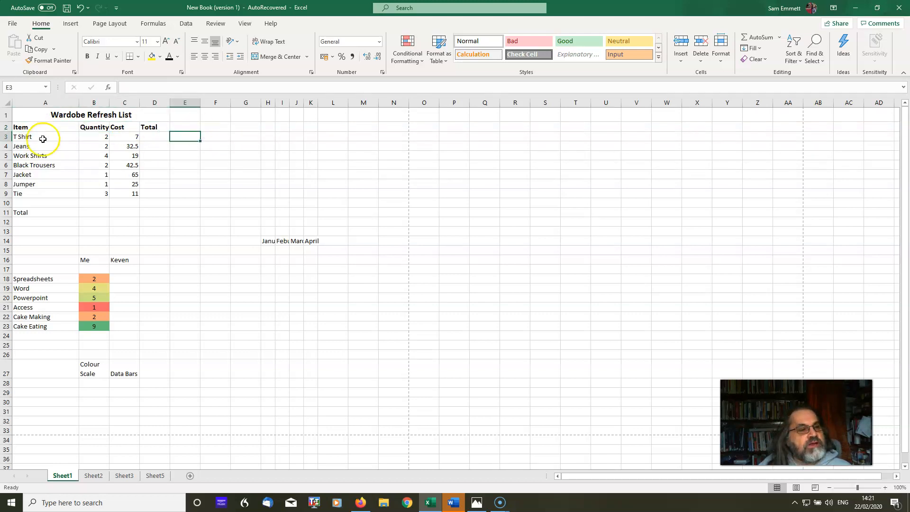
Step: Fill the heading cells A2:D2, from Item to Total, with the light green theme colour
left_click(25, 127)
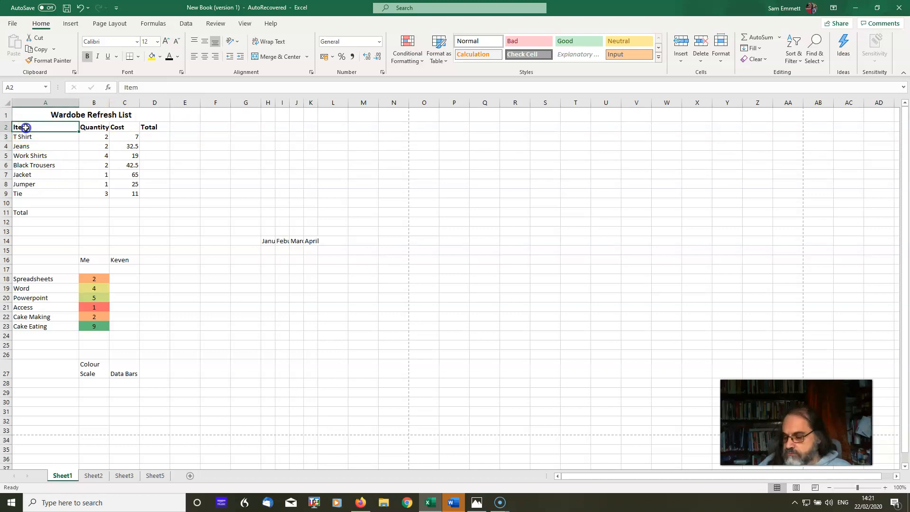
left_click_drag(26, 128, 162, 126)
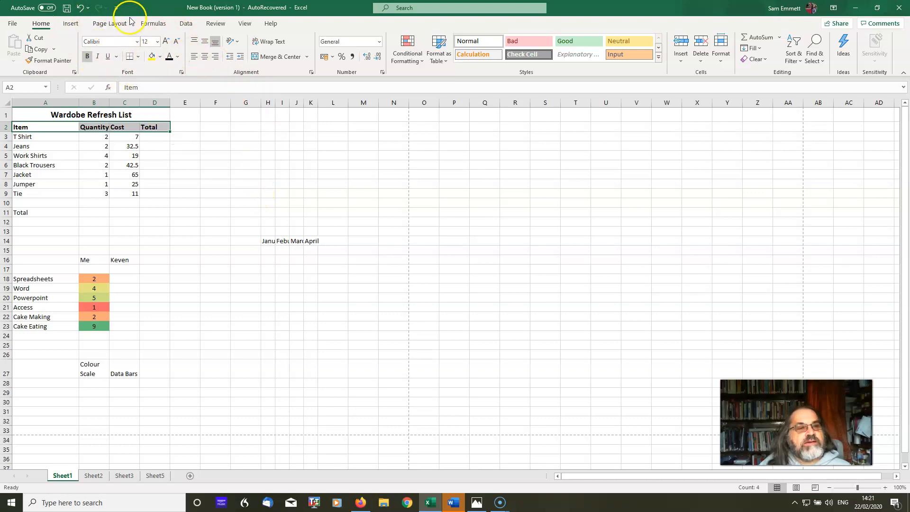
left_click(161, 57)
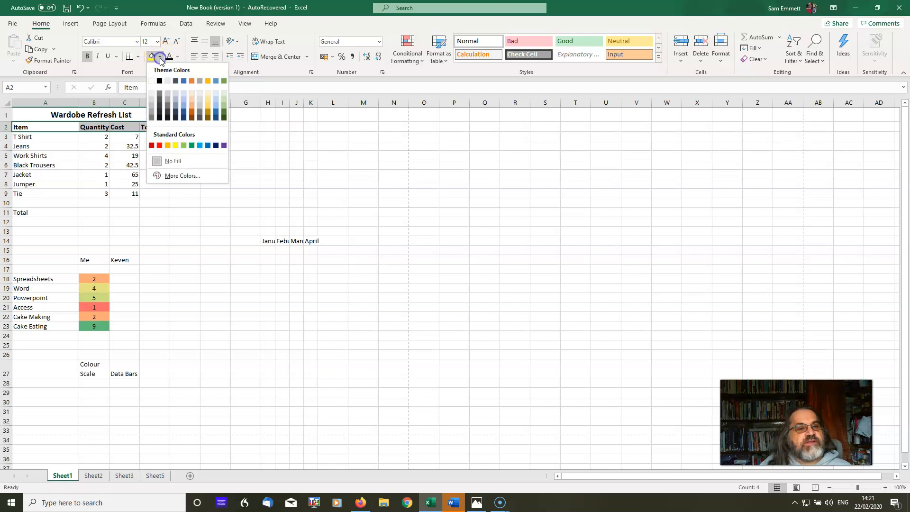
left_click(225, 102)
left_click(257, 176)
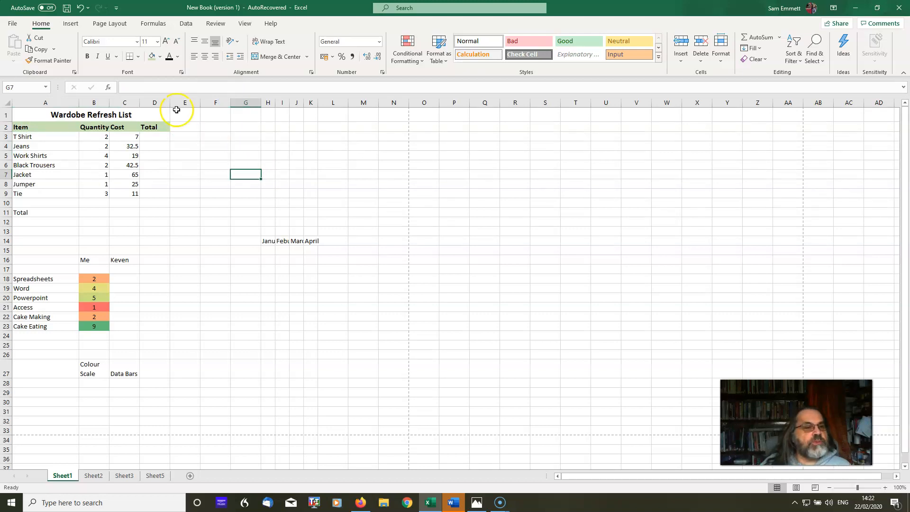
left_click(155, 139)
left_click(126, 137)
left_click_drag(125, 152, 128, 192)
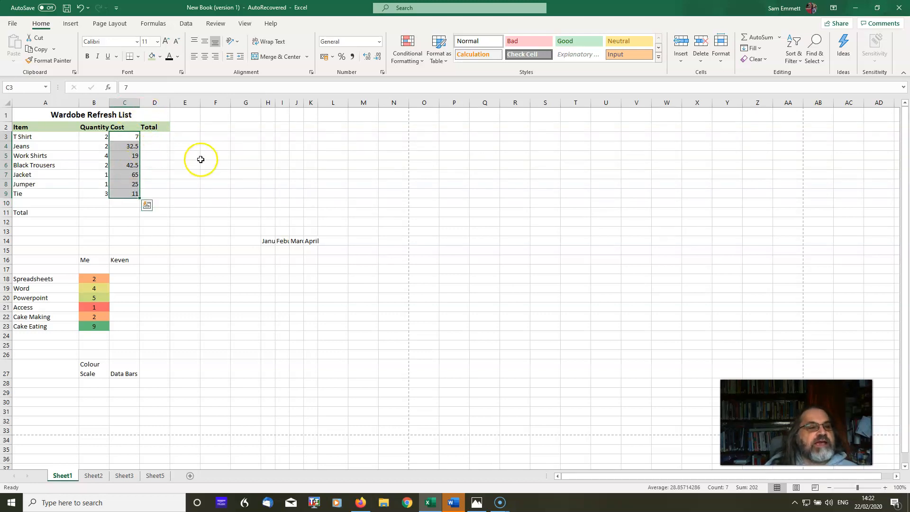
left_click(187, 163)
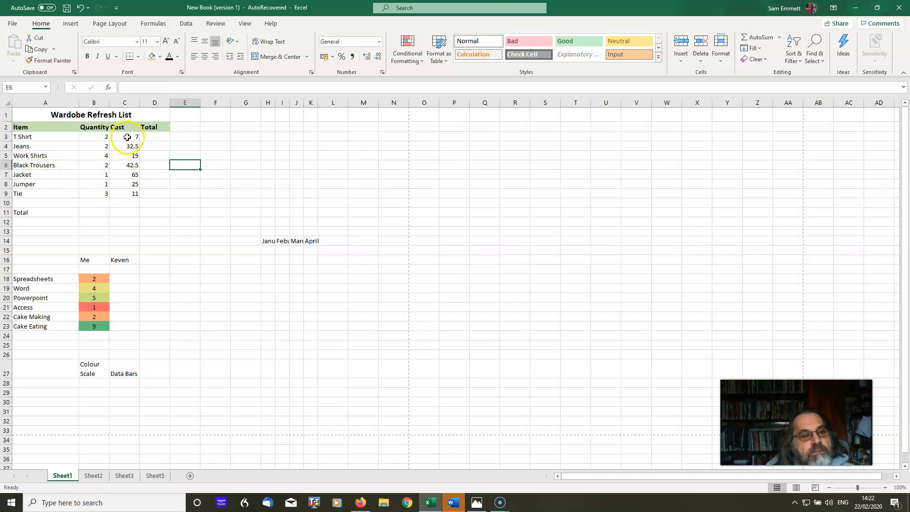
Step: Format the Cost values C3:C9 as Currency with the £ symbol, two decimal places and red negative numbers with a minus sign
left_click_drag(124, 136, 127, 193)
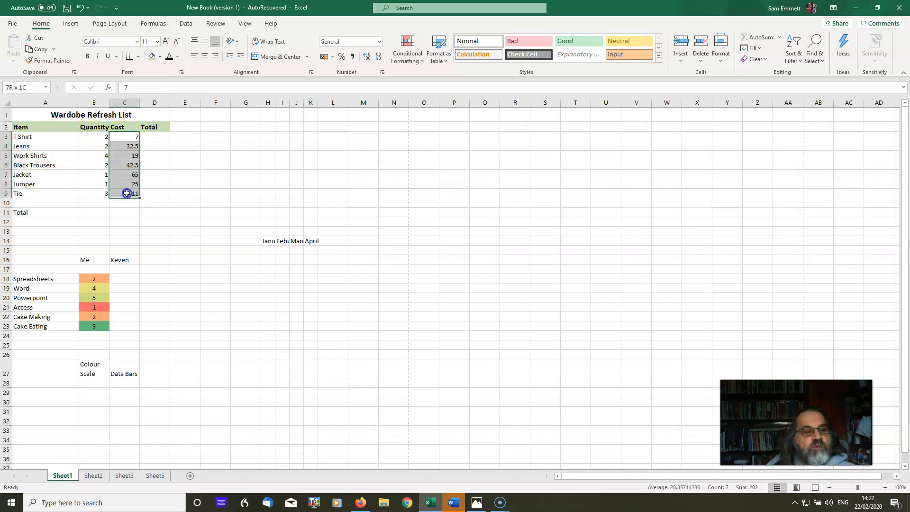
left_click(162, 138)
left_click(122, 136)
left_click_drag(122, 136, 127, 193)
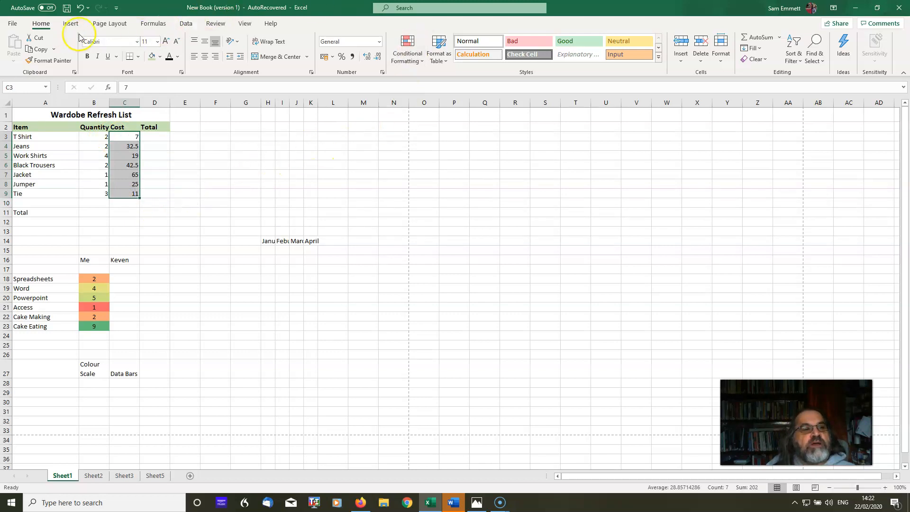
left_click(383, 73)
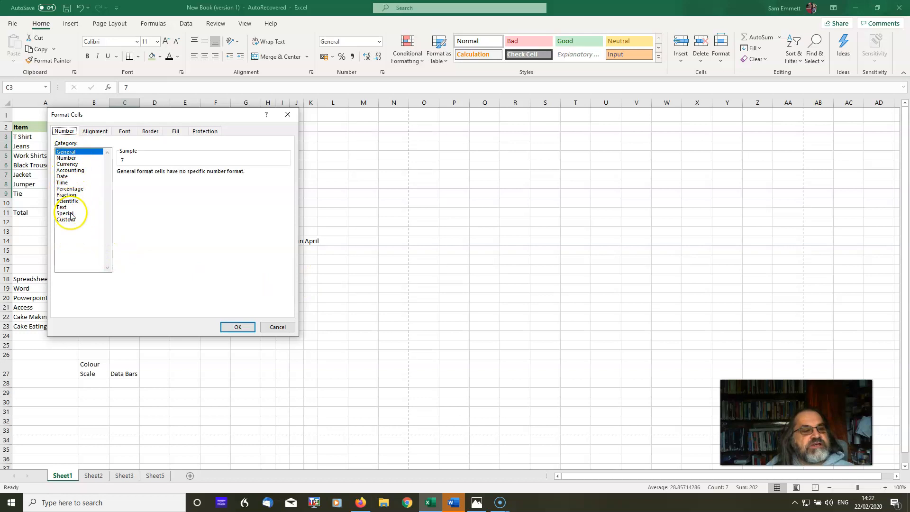
left_click(67, 164)
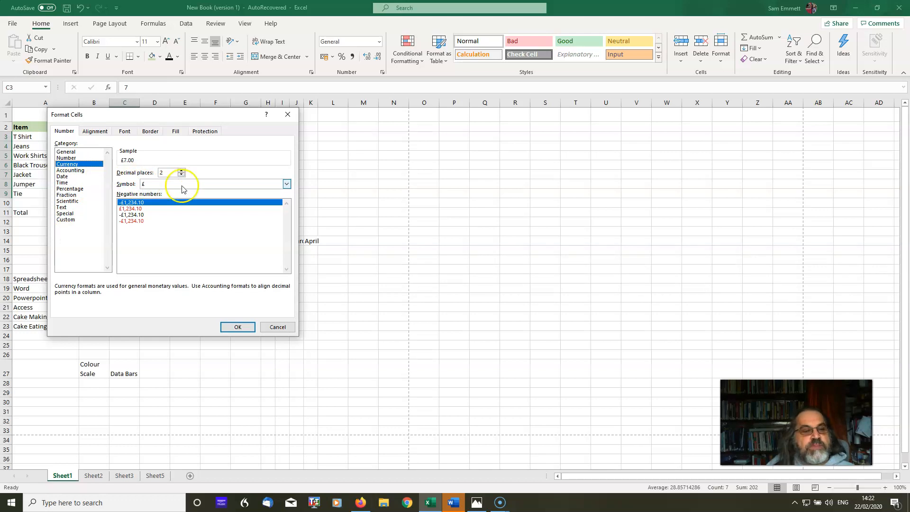
left_click(286, 184)
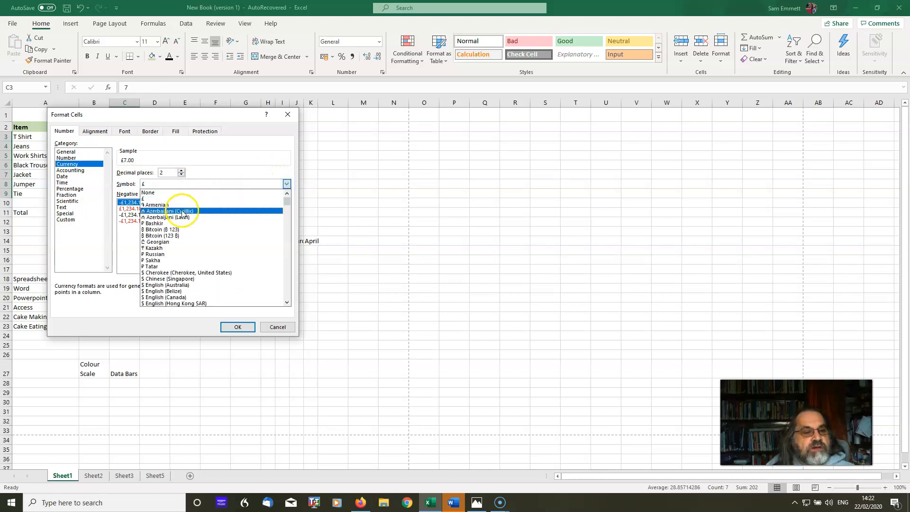
left_click(161, 197)
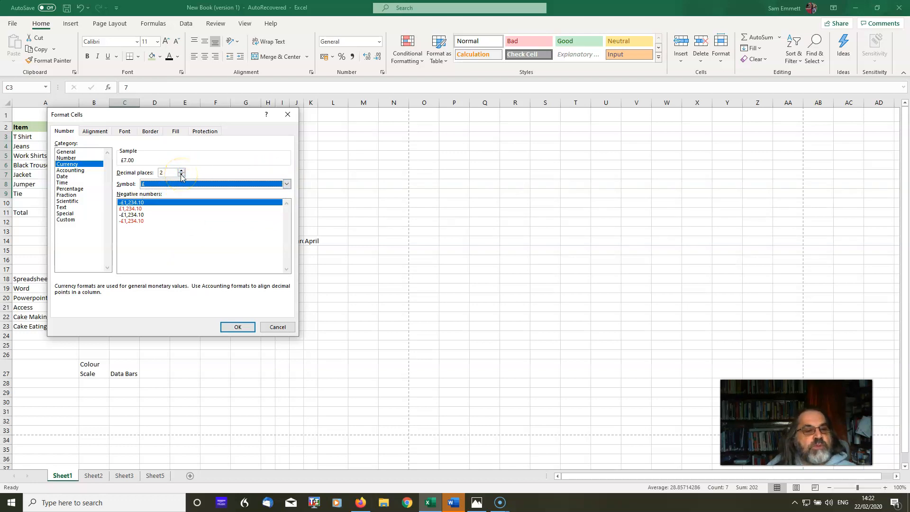
left_click(133, 222)
left_click(236, 327)
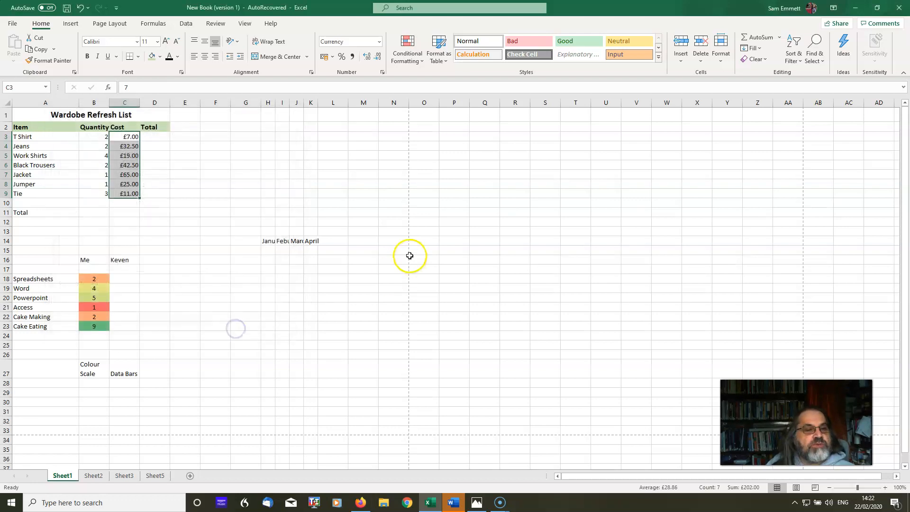
left_click(205, 242)
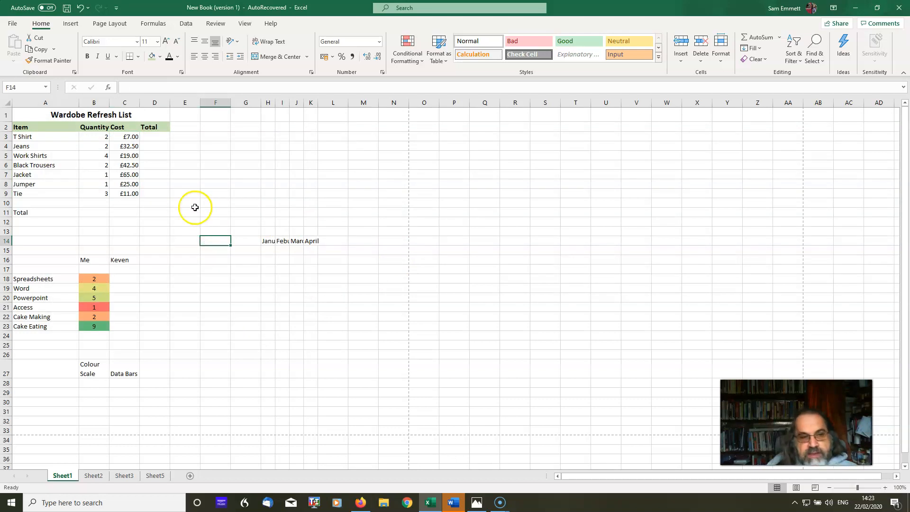
Step: Format the empty Total cells D3:D9 as £ Currency with two decimal places and red negative numbers with a minus sign
left_click_drag(149, 138, 155, 193)
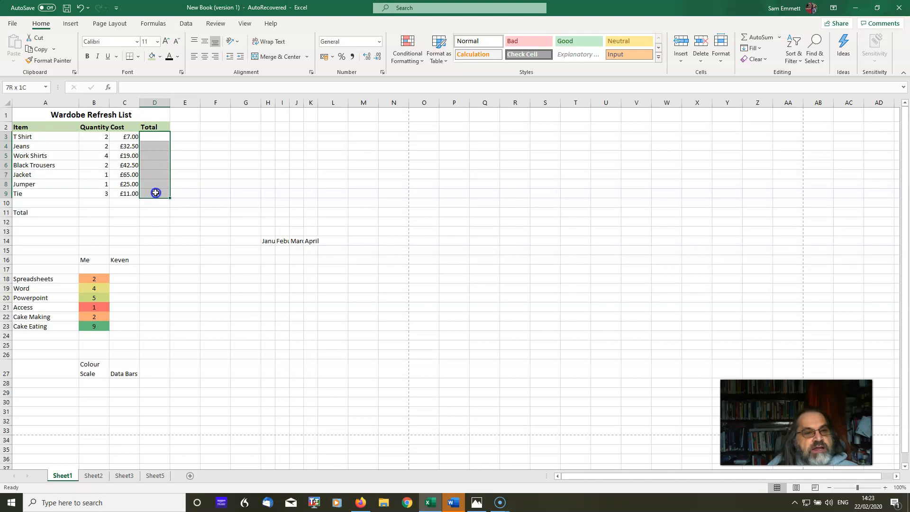
left_click(382, 72)
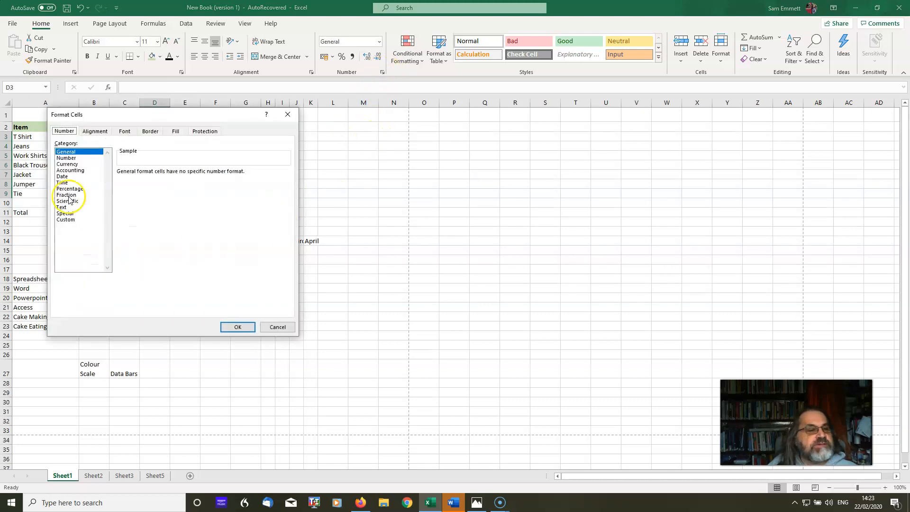
left_click(66, 164)
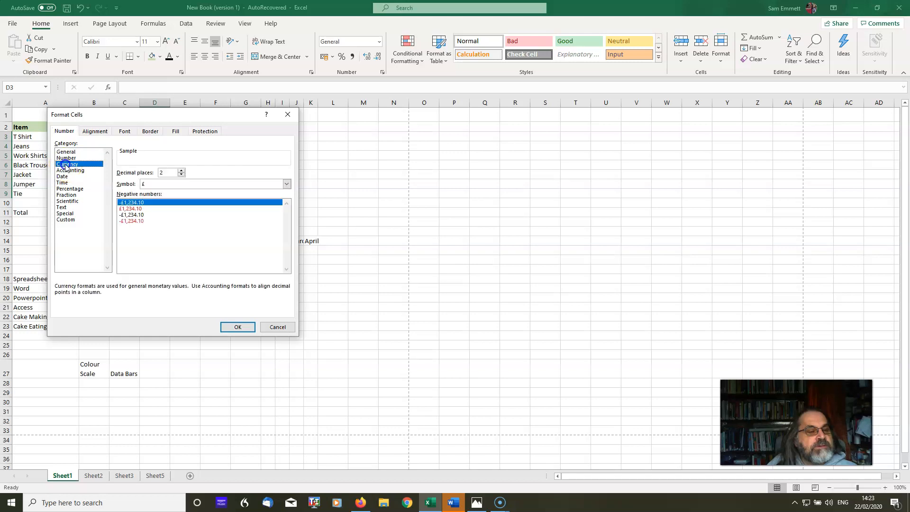
left_click(132, 221)
left_click(239, 327)
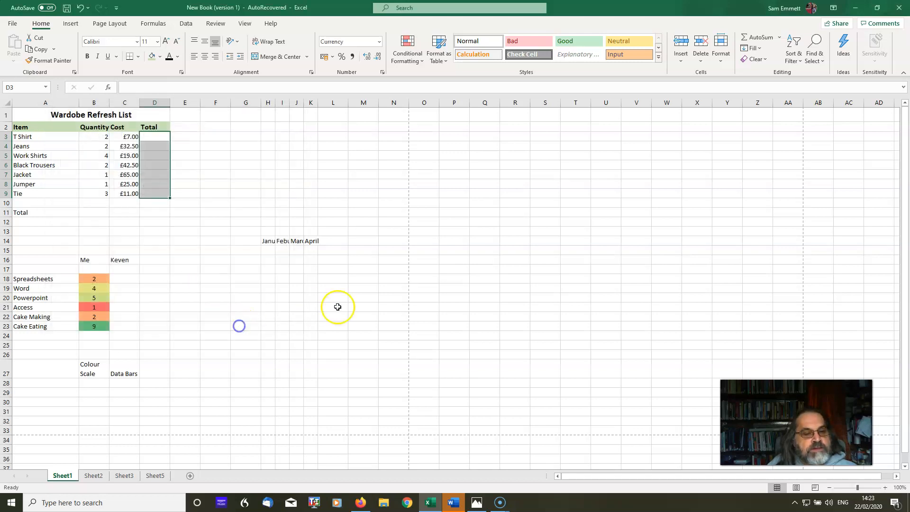
left_click(358, 318)
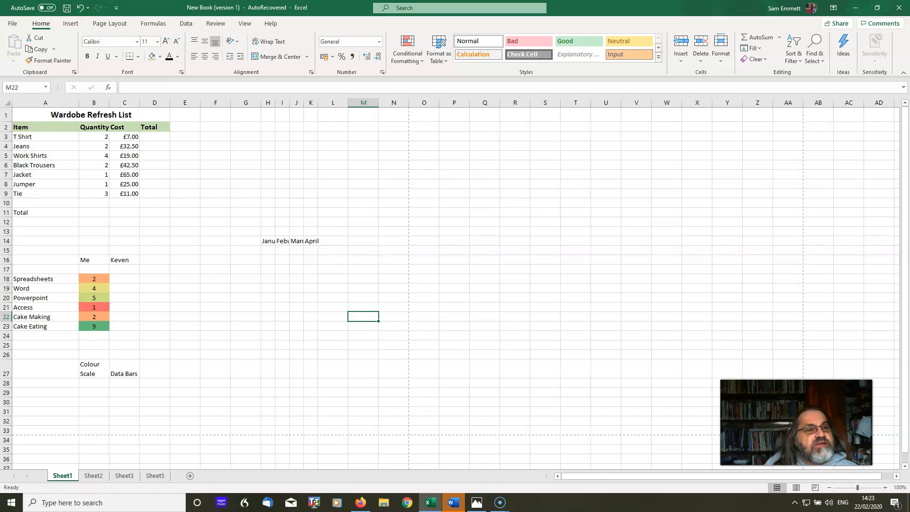
Step: Save the recovered workbook to the Desktop as an Excel Workbook (*.xlsx), keeping the name New Book (version 1)
left_click(67, 8)
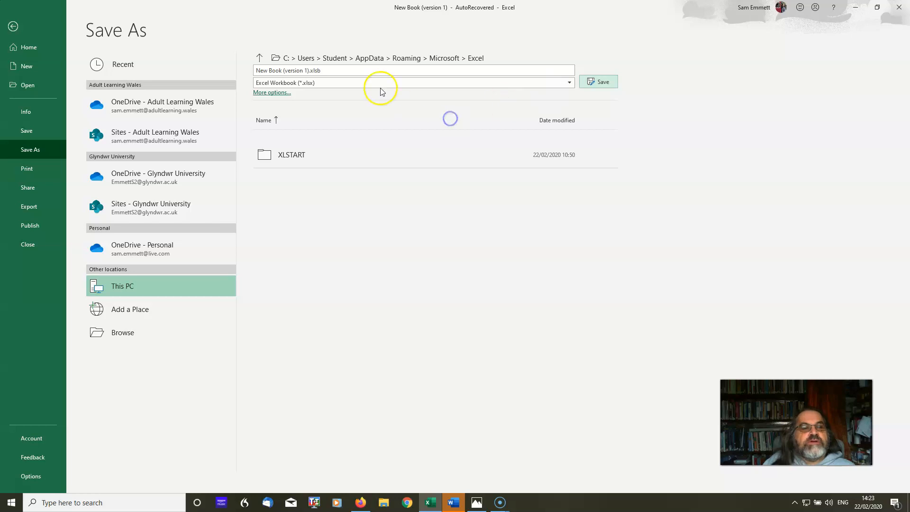
left_click(570, 84)
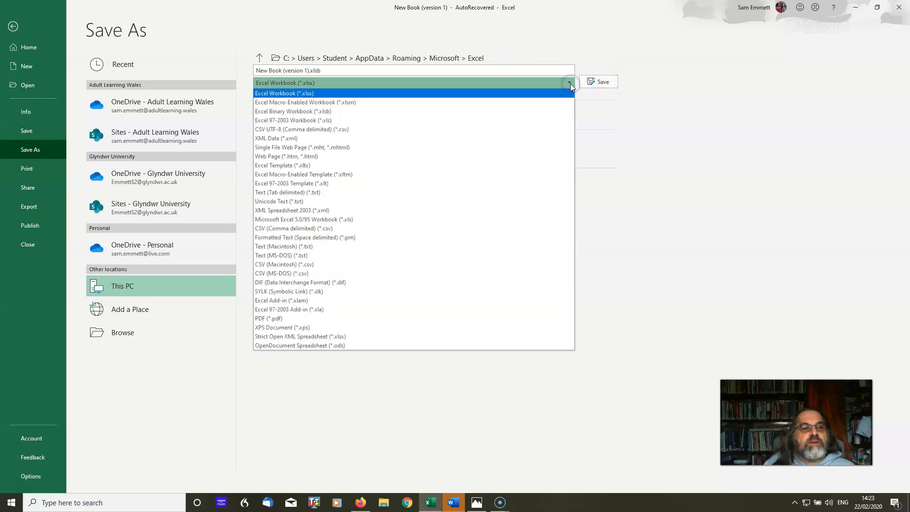
left_click(302, 91)
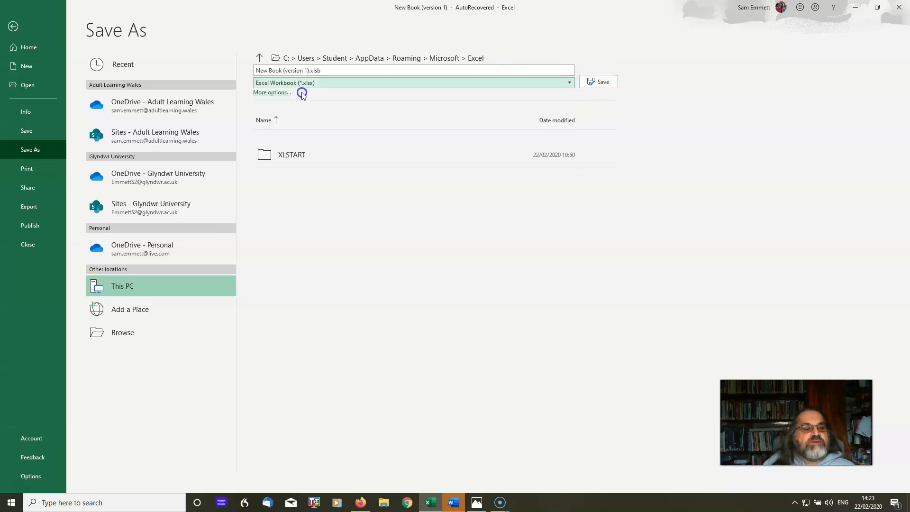
left_click(122, 332)
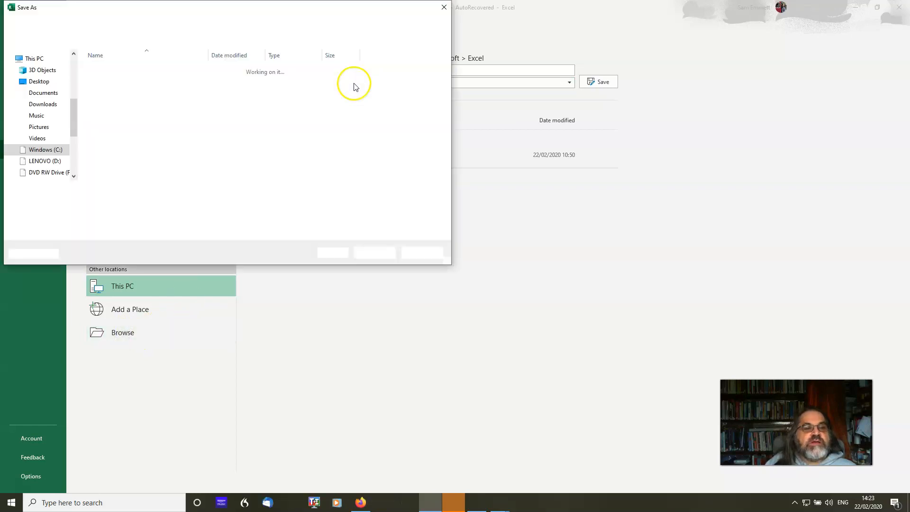
left_click(42, 81)
left_click(364, 250)
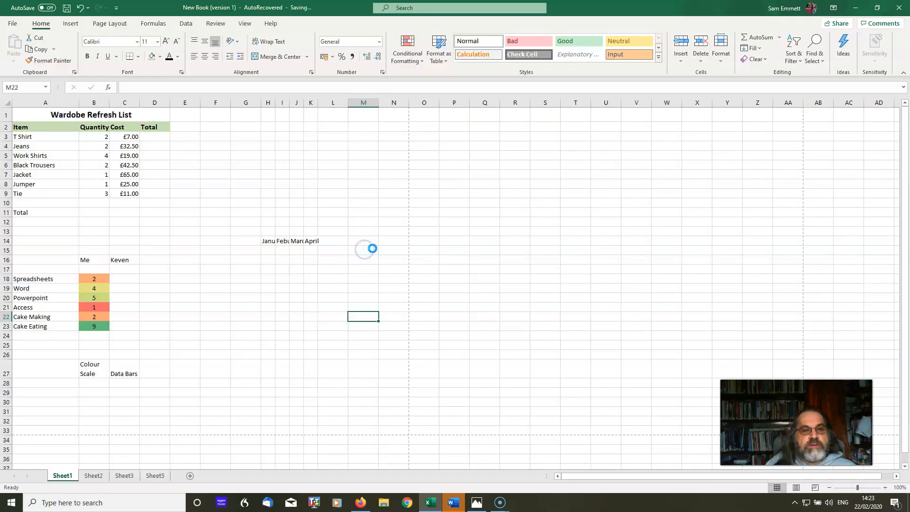
left_click(67, 8)
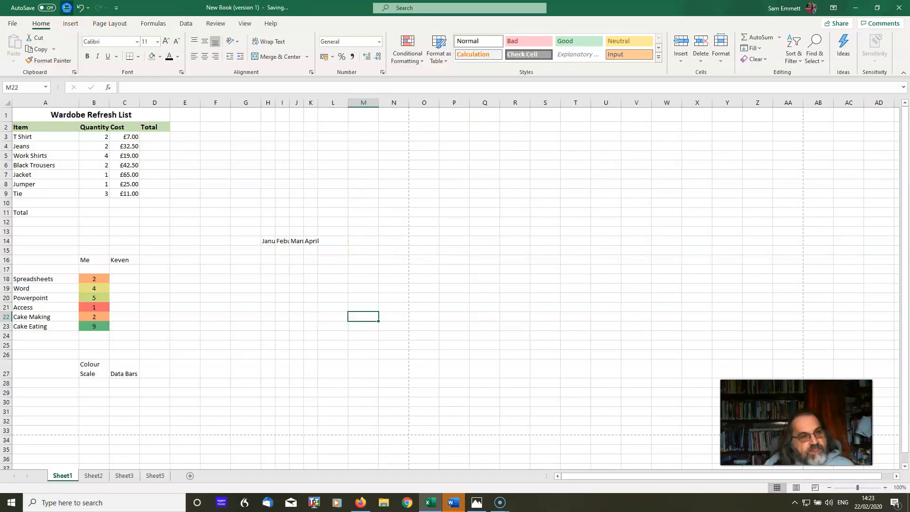
left_click(67, 8)
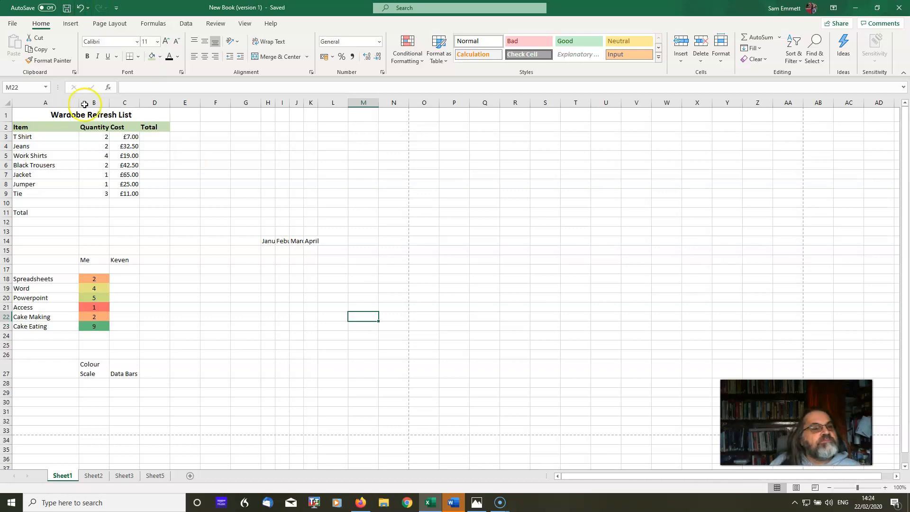
Step: Encrypt the workbook by replacing the existing entry in the encryption password field, and return to the worksheet
left_click(12, 25)
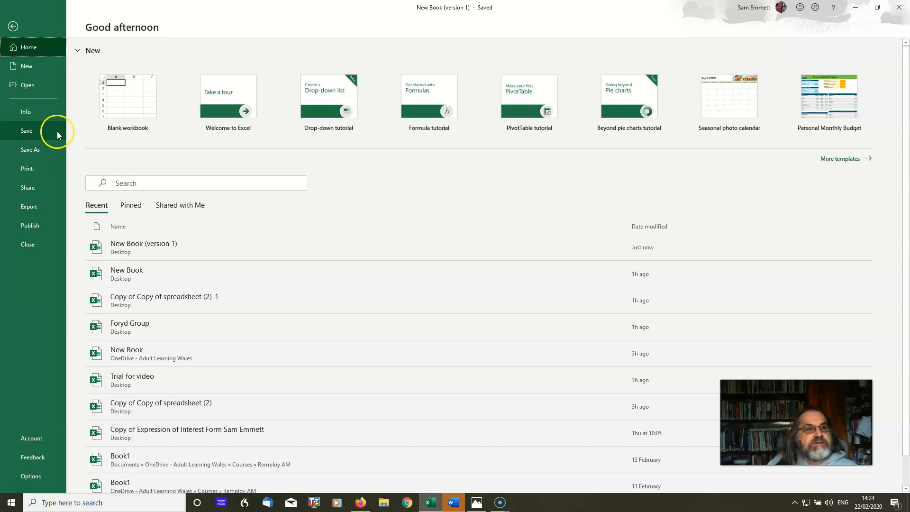
left_click(14, 26)
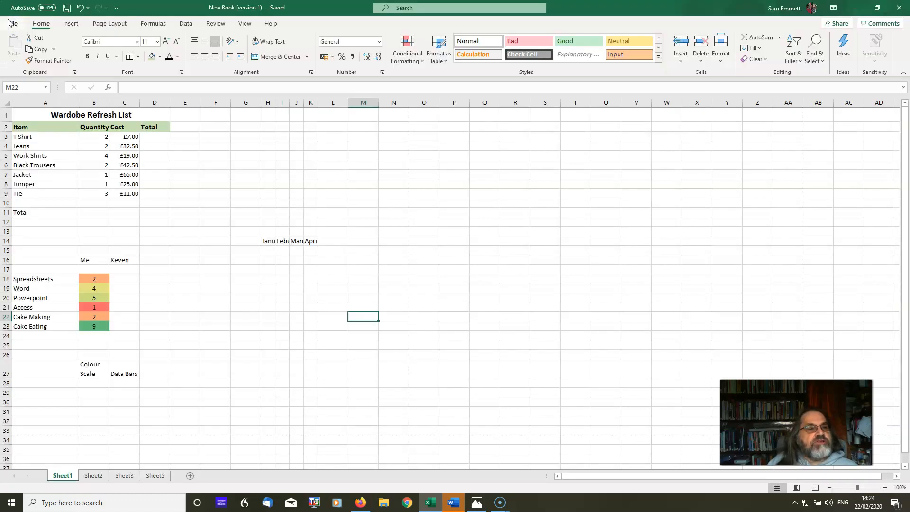
left_click(10, 24)
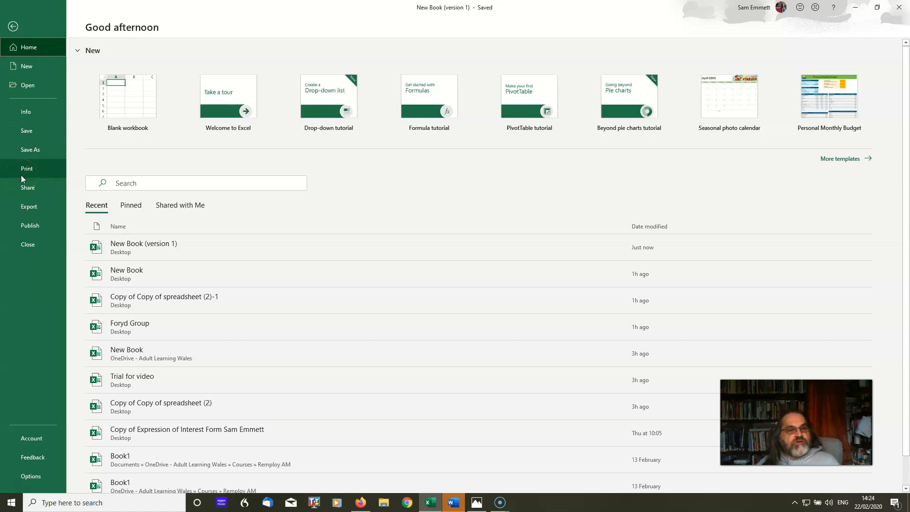
left_click(19, 104)
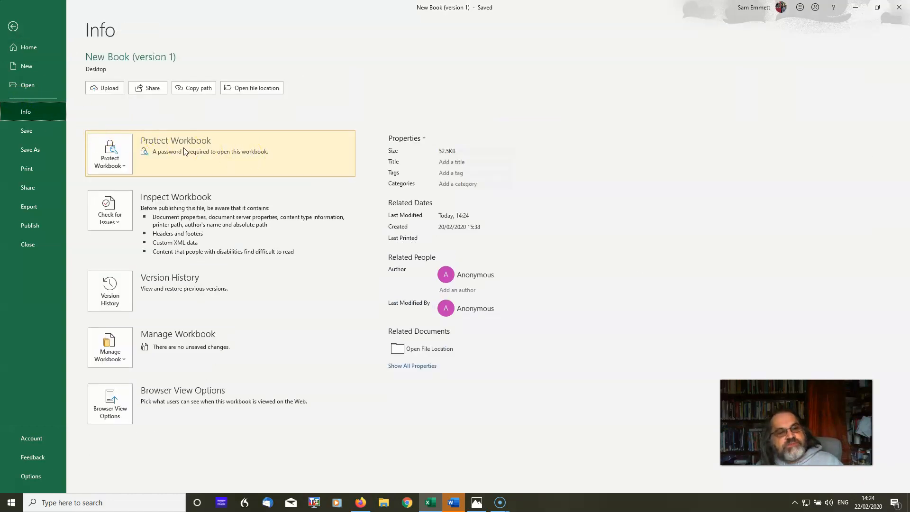
left_click(124, 168)
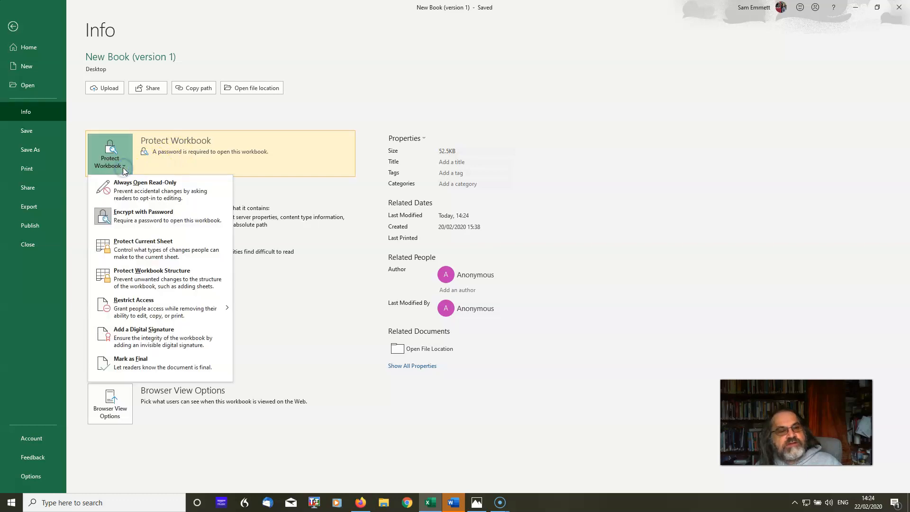
left_click(124, 216)
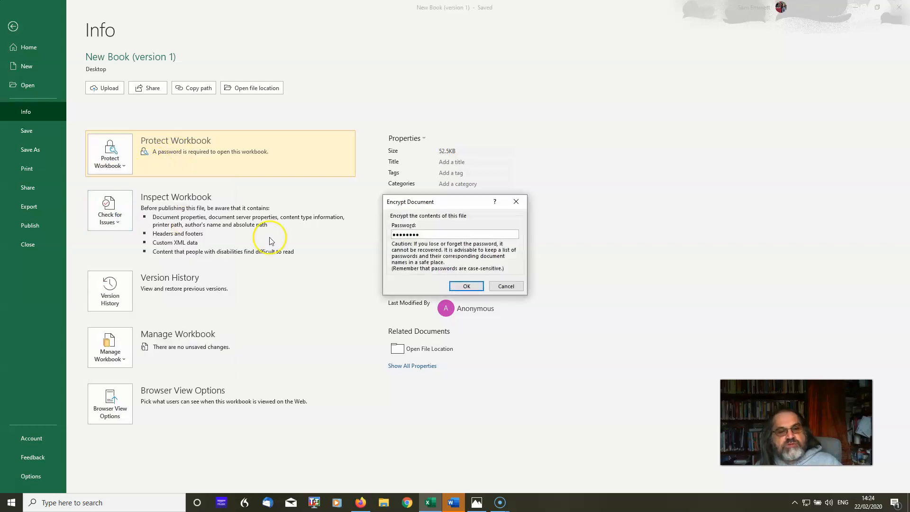
left_click_drag(425, 235, 391, 237)
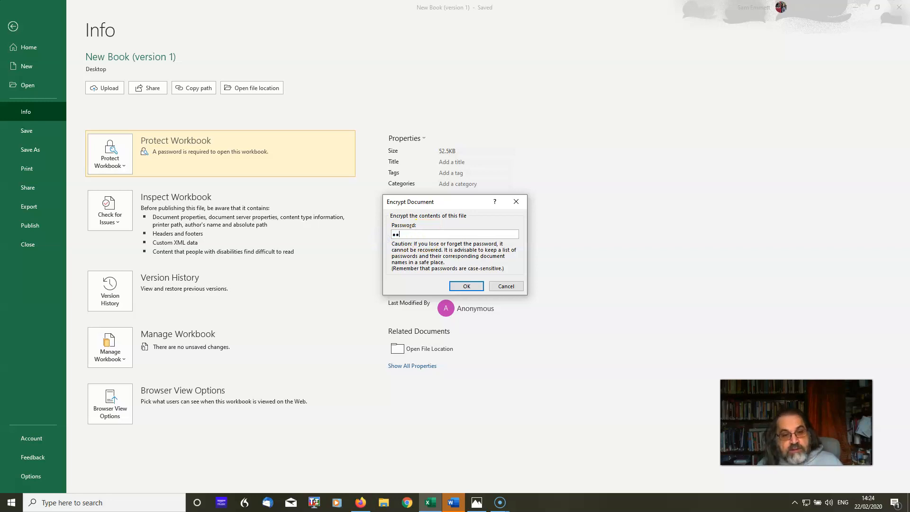
left_click(465, 284)
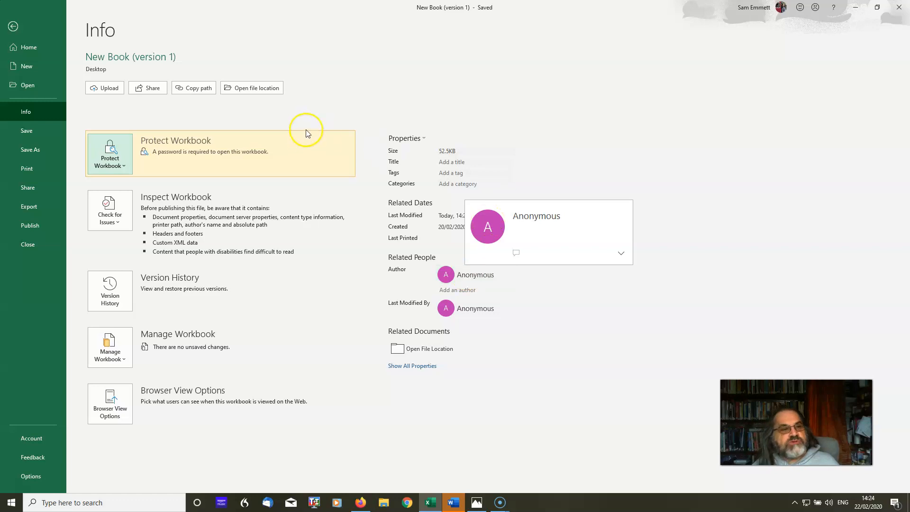
left_click(13, 26)
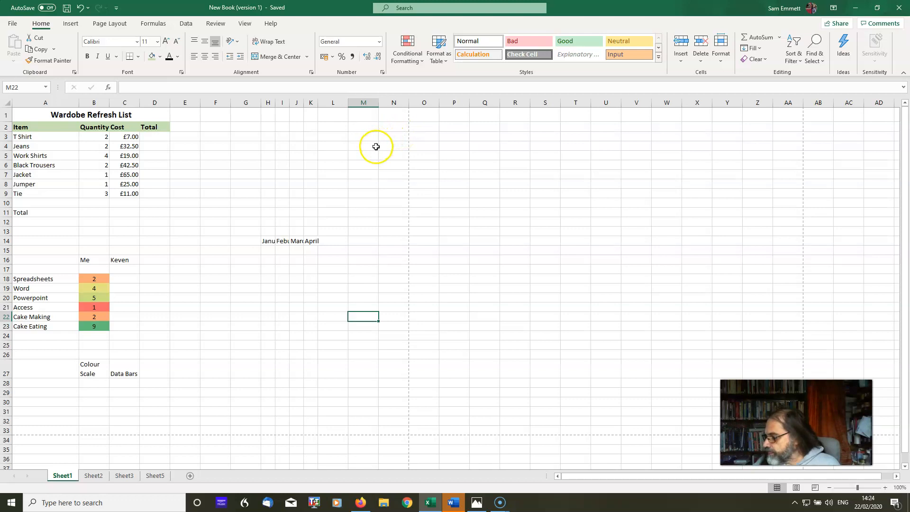
Step: Unmerge the title cells A1:D1 above the wardrobe list
left_click(176, 145)
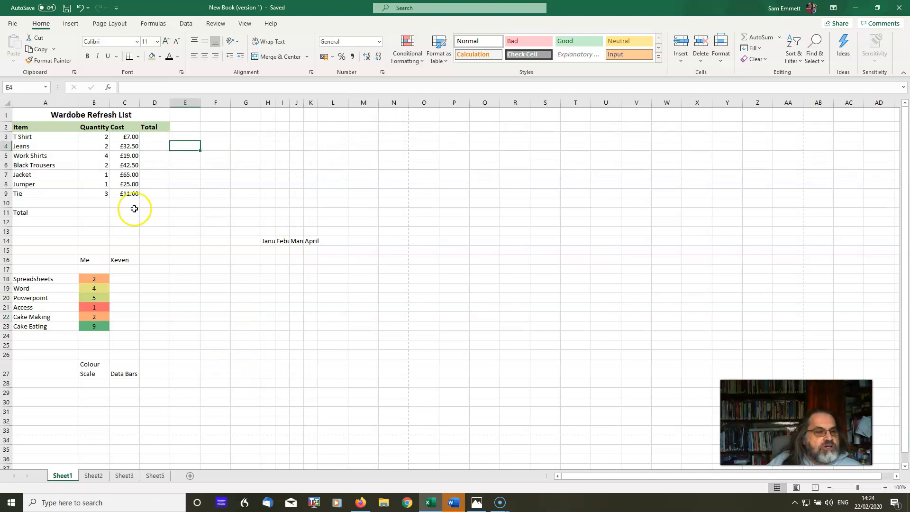
left_click(136, 117)
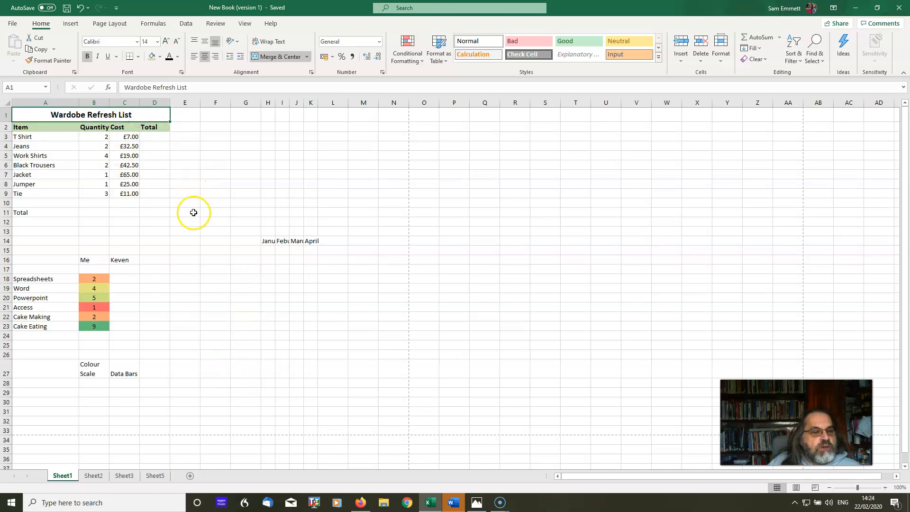
scroll(193, 212, "down", 2)
scroll(193, 211, "up", 2)
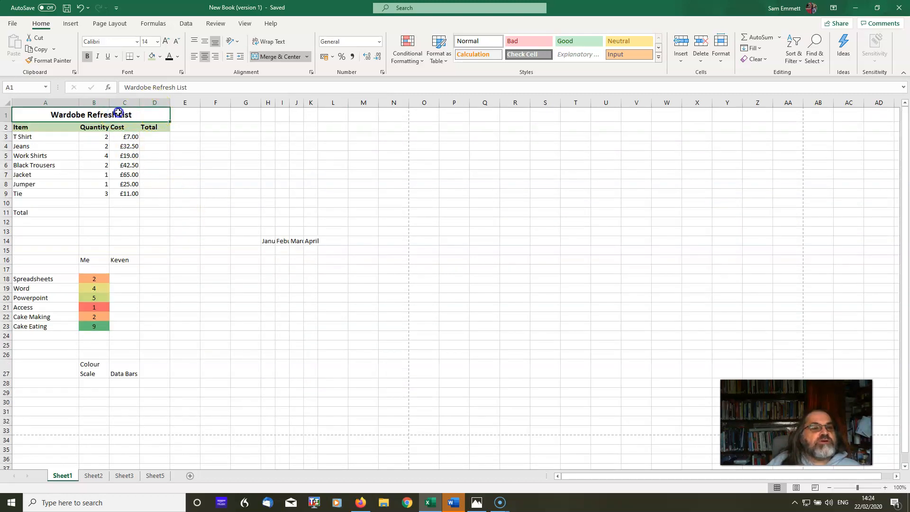
left_click(306, 57)
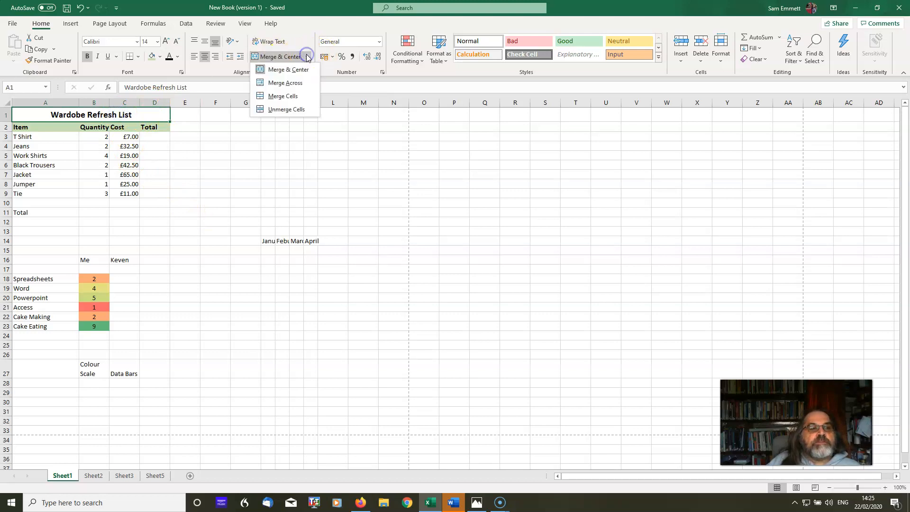
left_click(285, 110)
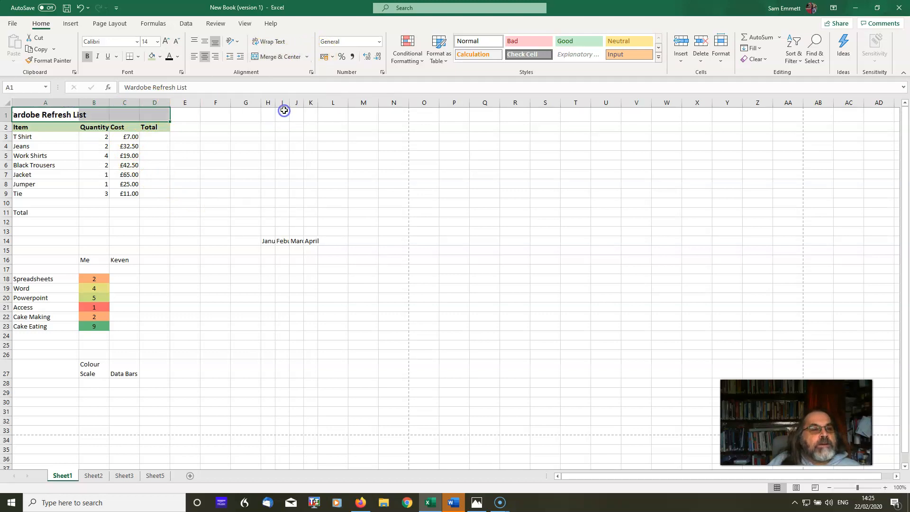
left_click(238, 156)
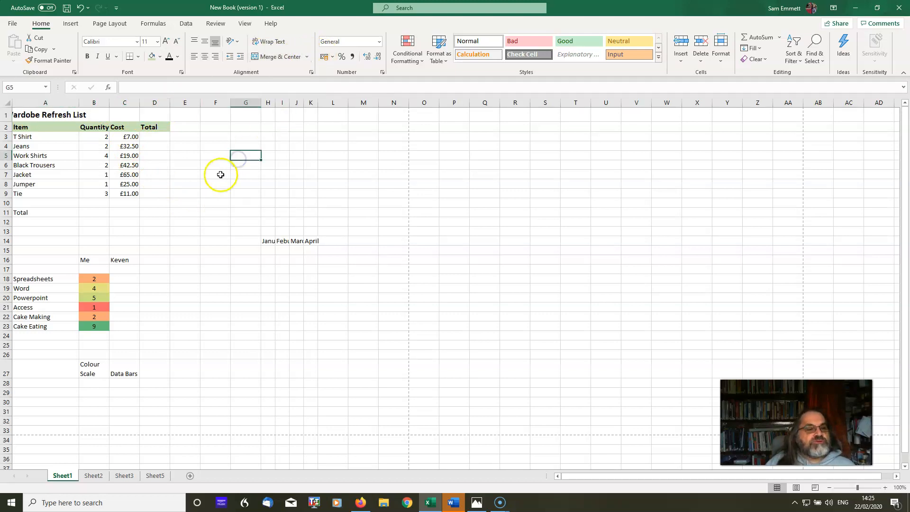
Step: Auto-fit column A to the title, and narrow it again until it just fits the item names
left_click(38, 118)
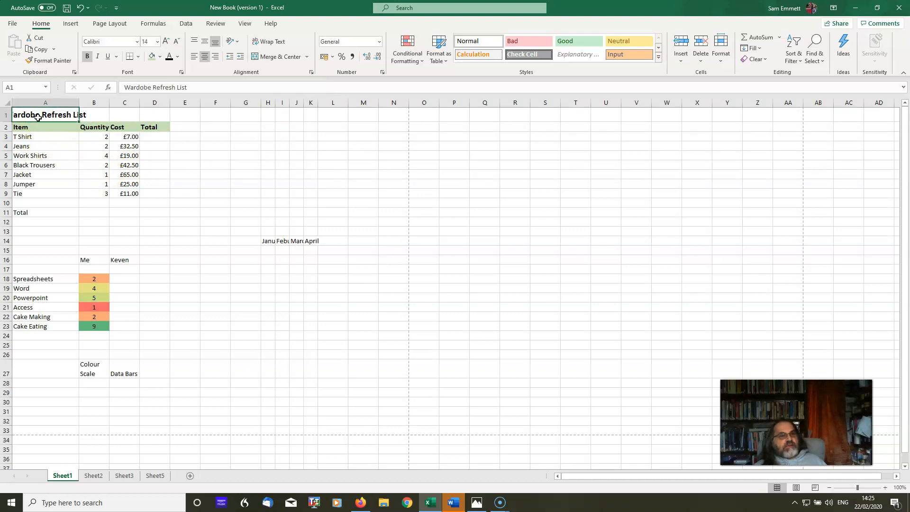
double_click(78, 104)
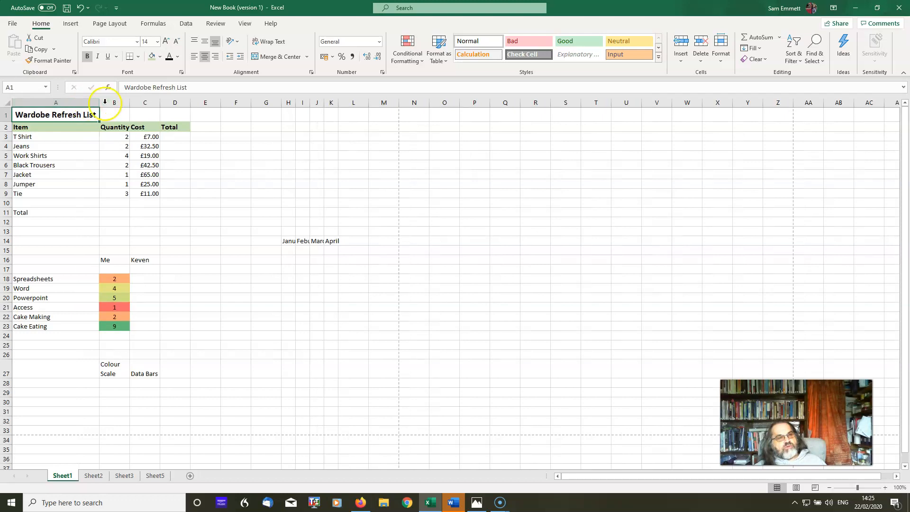
left_click_drag(101, 103, 69, 109)
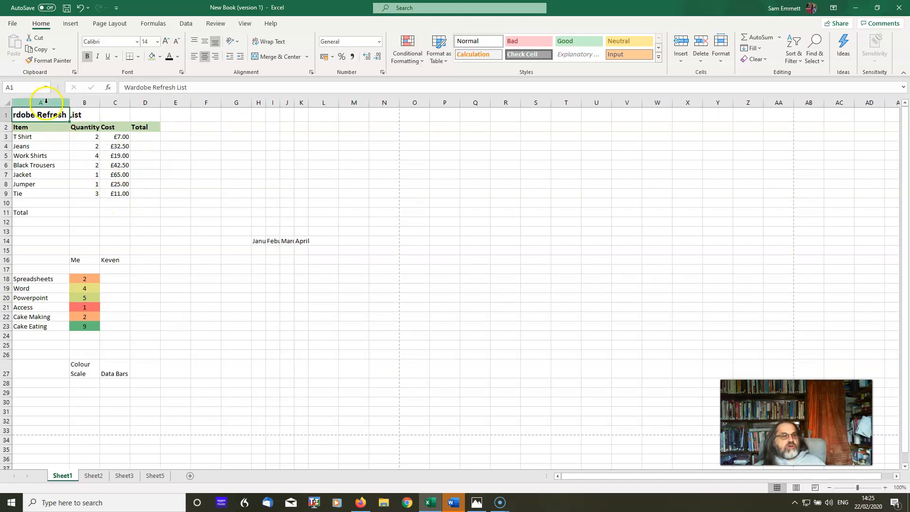
Step: Merge and centre the title Wardobe Refresh List across cells A1:D1
left_click_drag(42, 116, 141, 117)
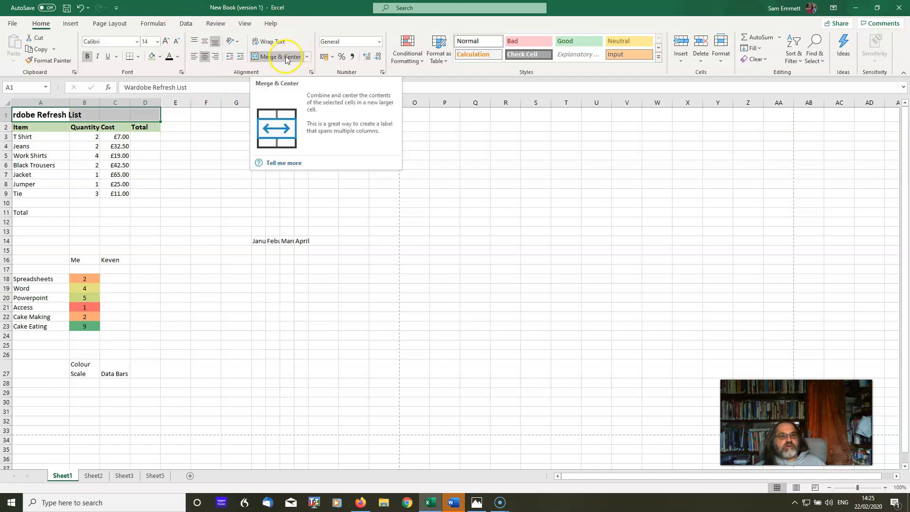
left_click(307, 57)
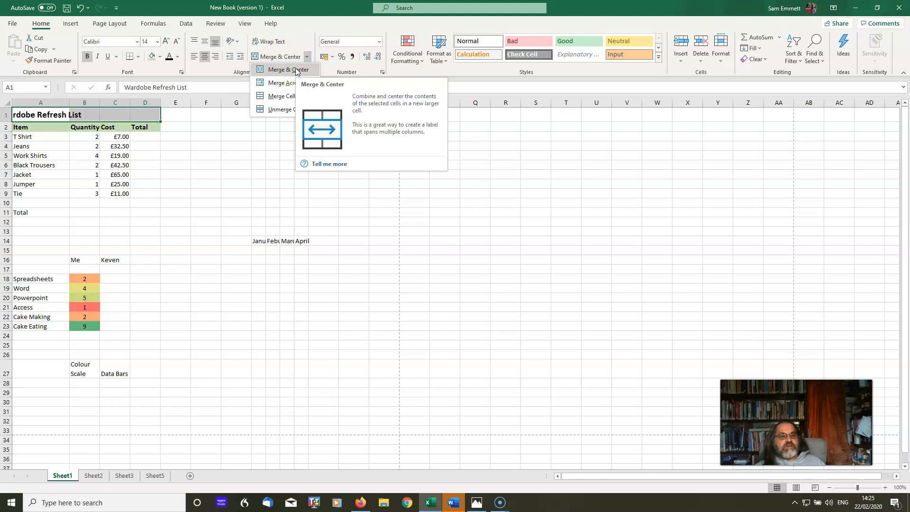
left_click(296, 70)
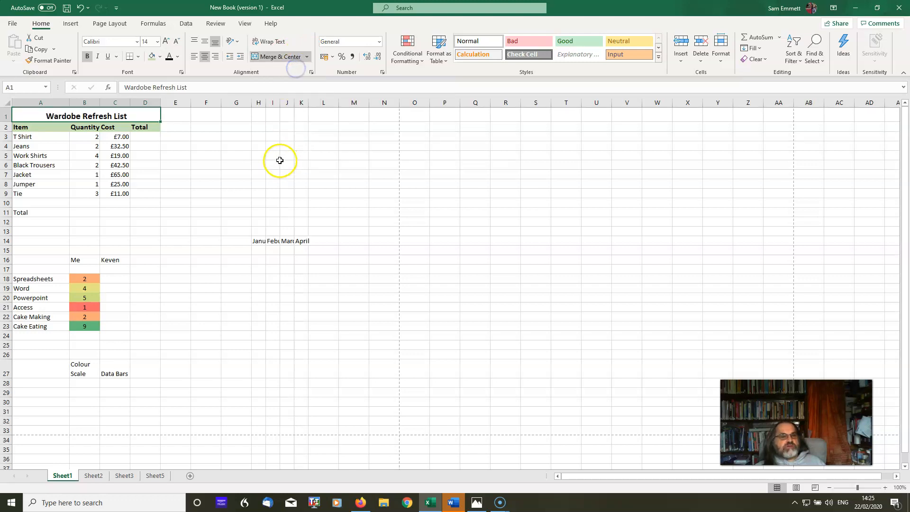
left_click(237, 212)
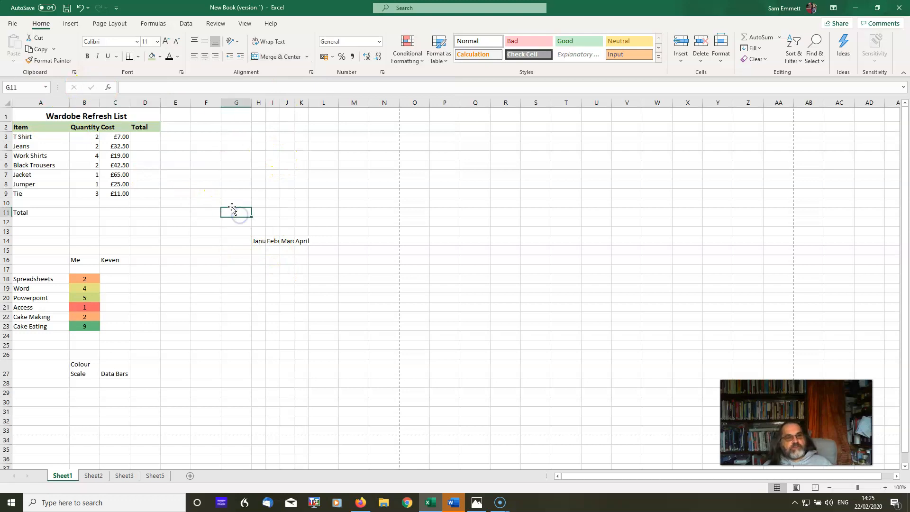
left_click(132, 115)
left_click(307, 56)
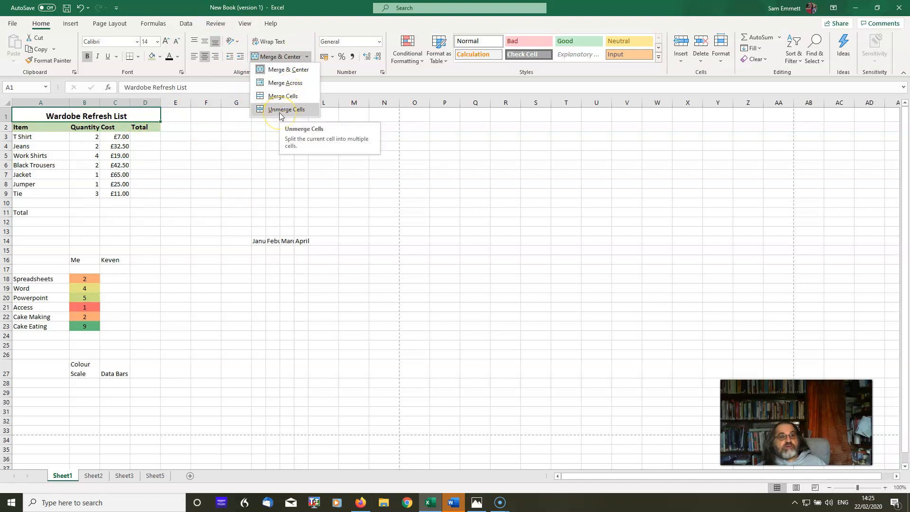
left_click(221, 138)
left_click(122, 120)
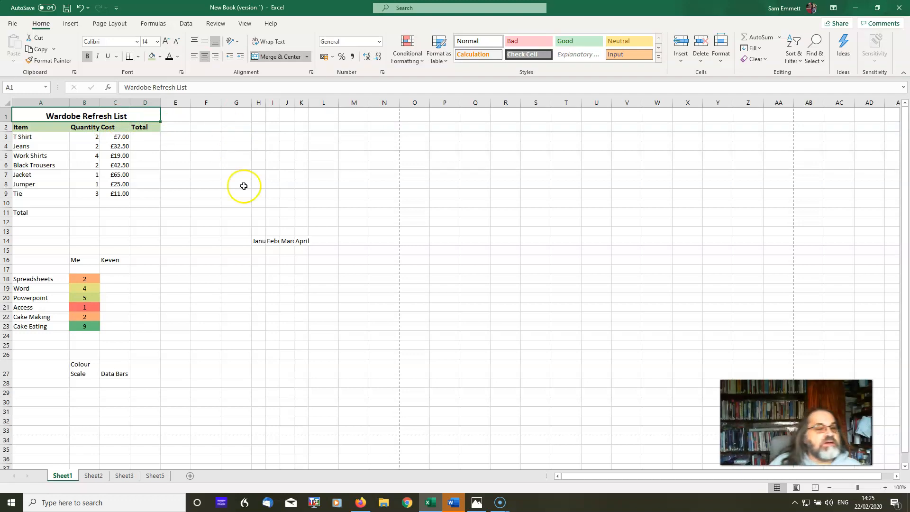
Step: Try the horizontal alignments on the Quantity values in B3:B9 and leave them centred
left_click(95, 136)
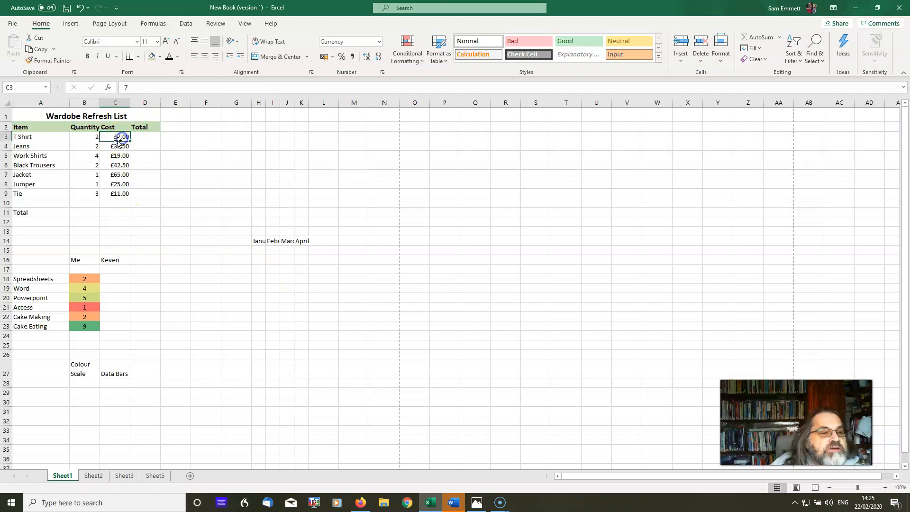
left_click_drag(89, 136, 89, 192)
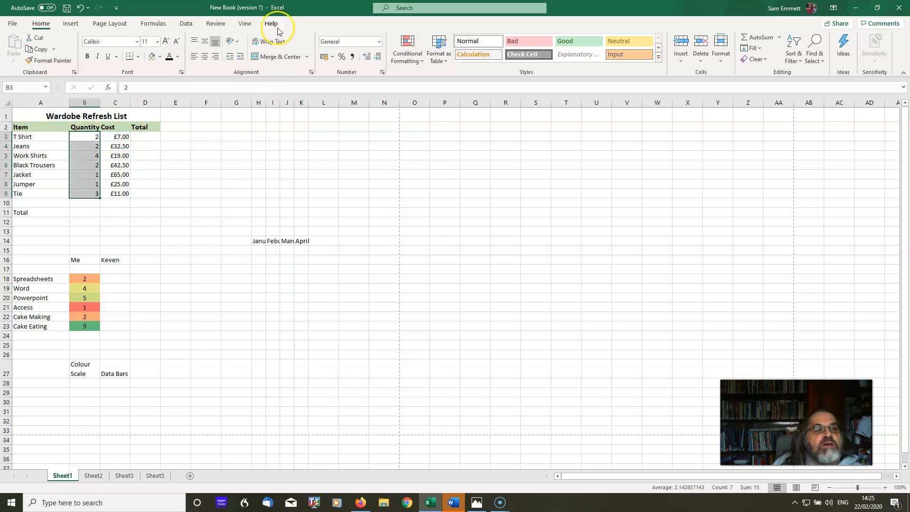
left_click(194, 57)
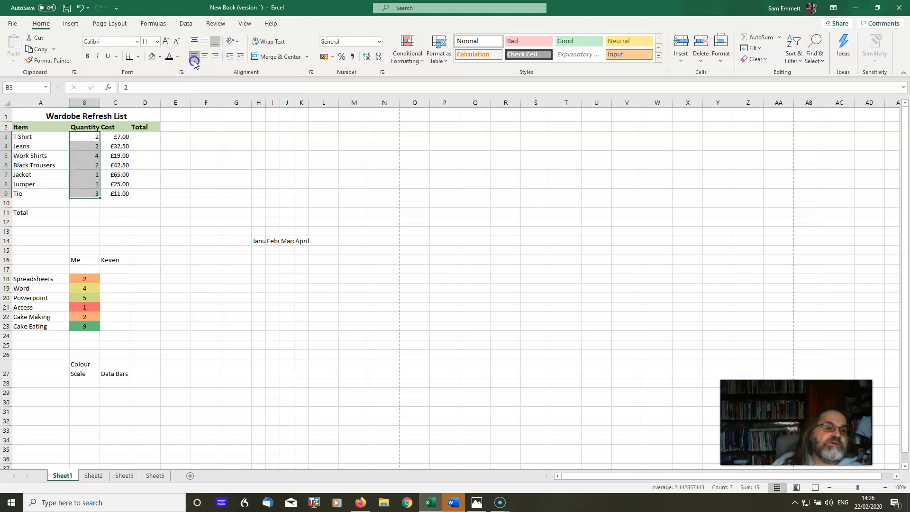
left_click(205, 57)
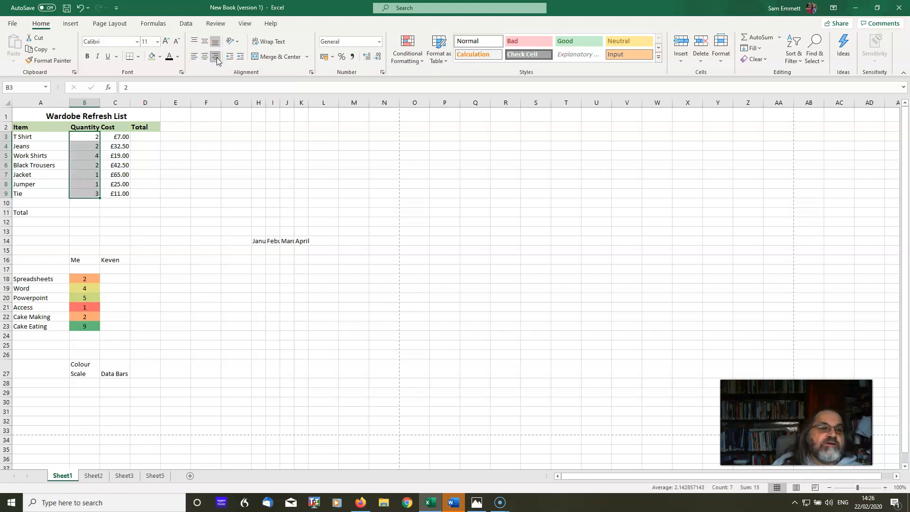
left_click(194, 57)
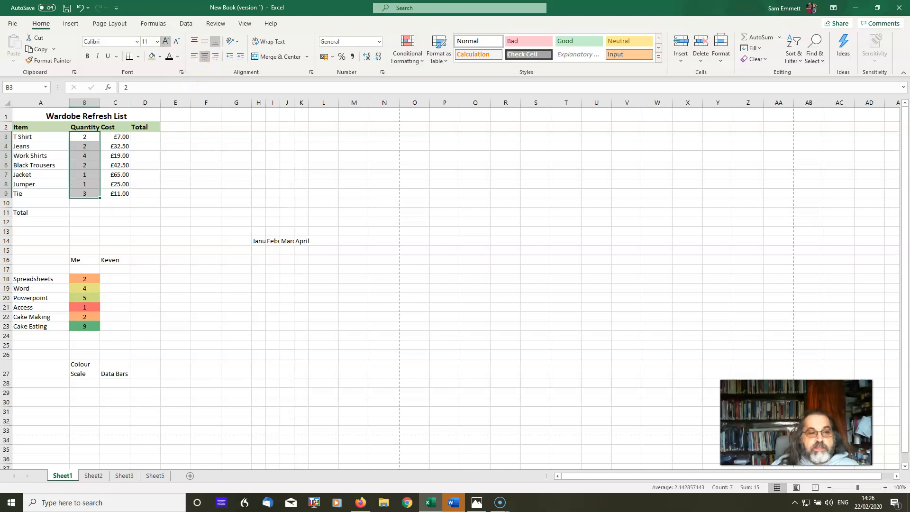
Step: Try right alignment on the item names in A3:A9, and return them to left alignment
left_click_drag(35, 138, 34, 191)
left_click(215, 57)
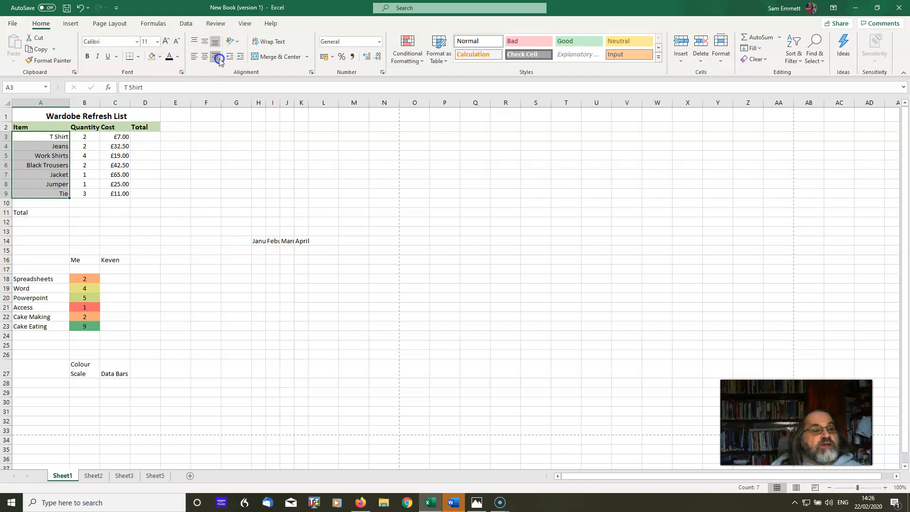
left_click(194, 58)
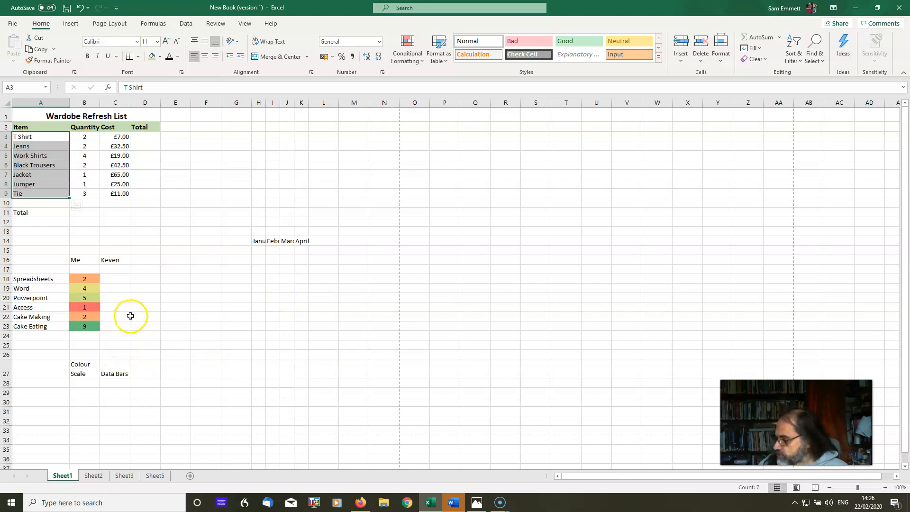
left_click(81, 364)
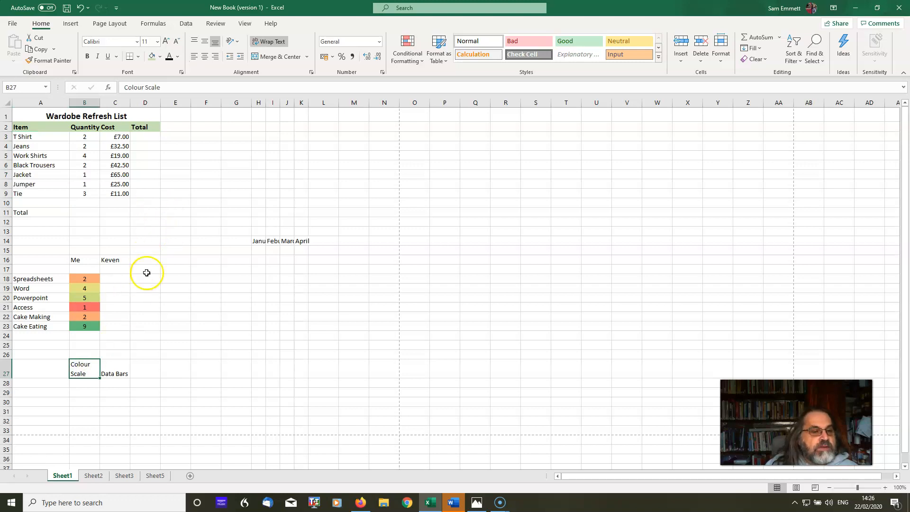
scroll(173, 303, "down", 5)
scroll(175, 310, "up", 5)
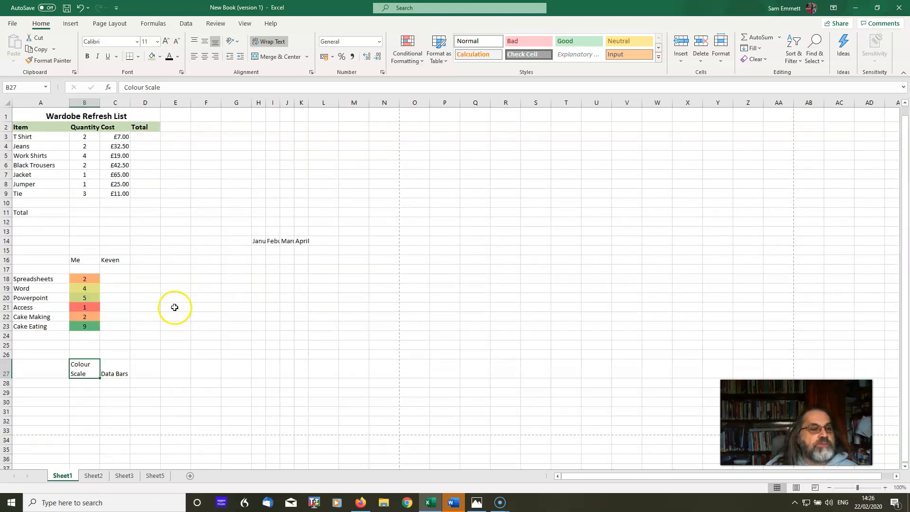
left_click(236, 382)
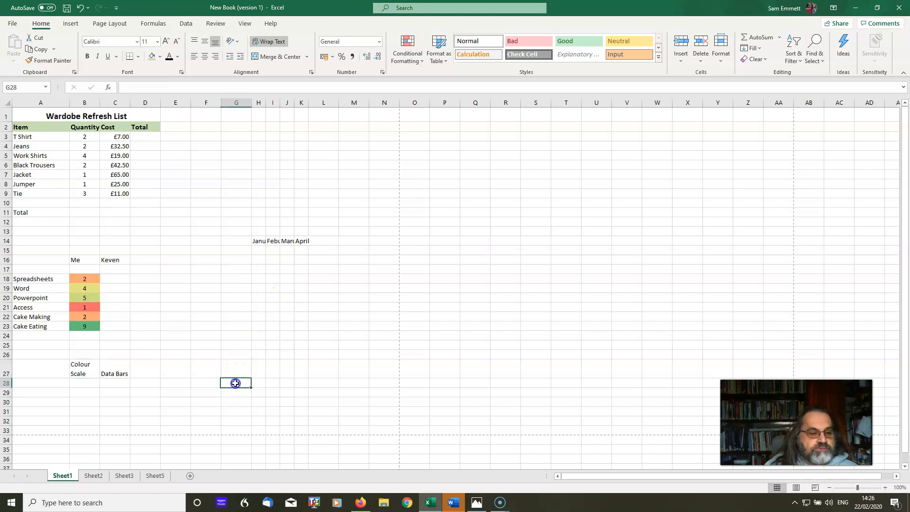
Step: Enter the text "A really long sentence" in cell L28 and check how it spills over the neighbouring cells
left_click(320, 384)
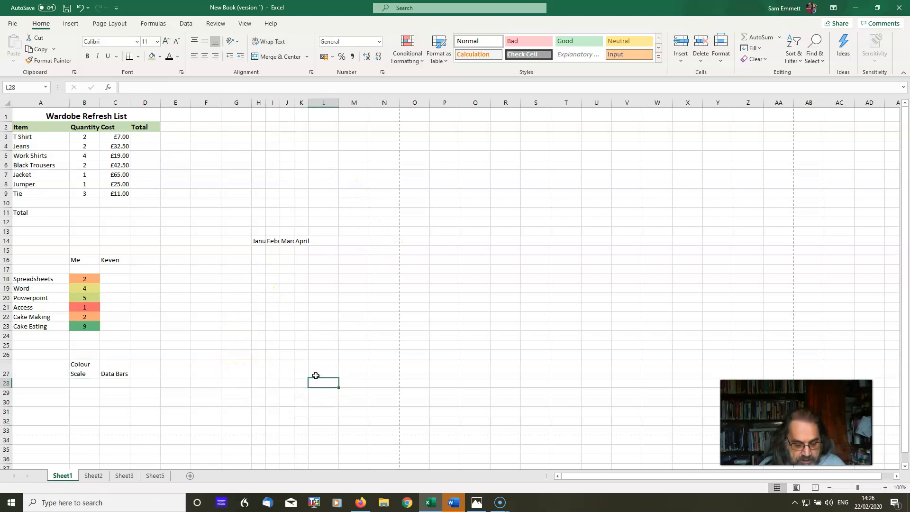
type("A really long sentence")
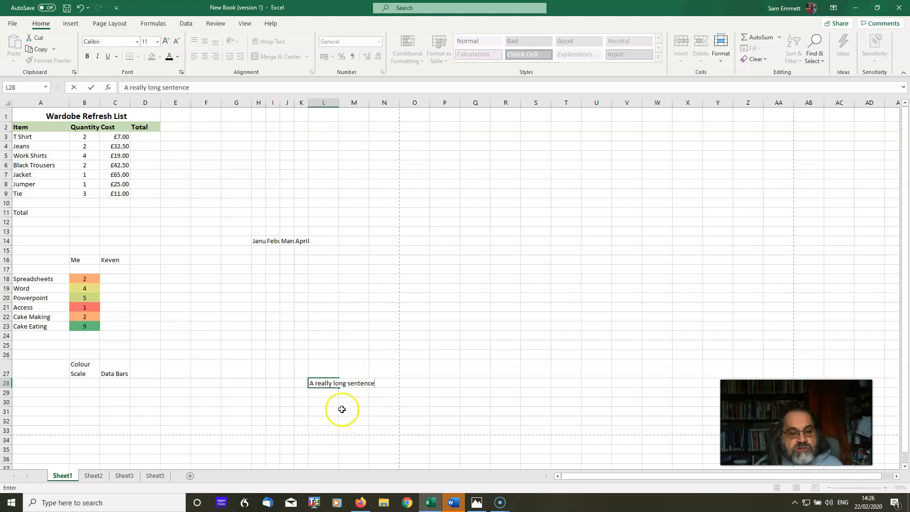
left_click(334, 391)
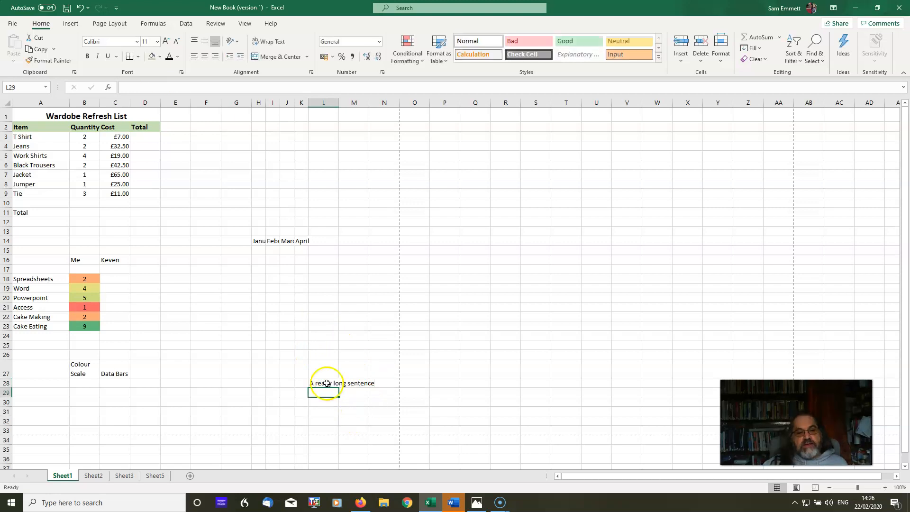
left_click(327, 383)
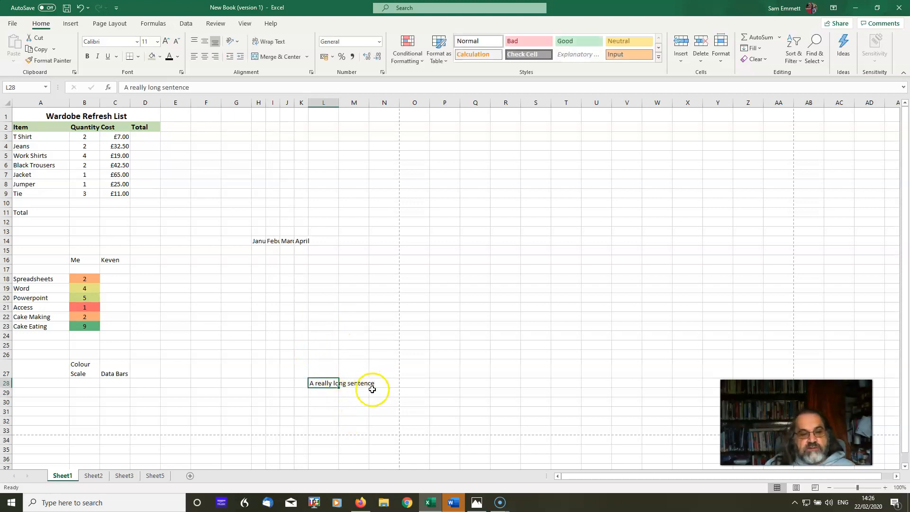
left_click(357, 370)
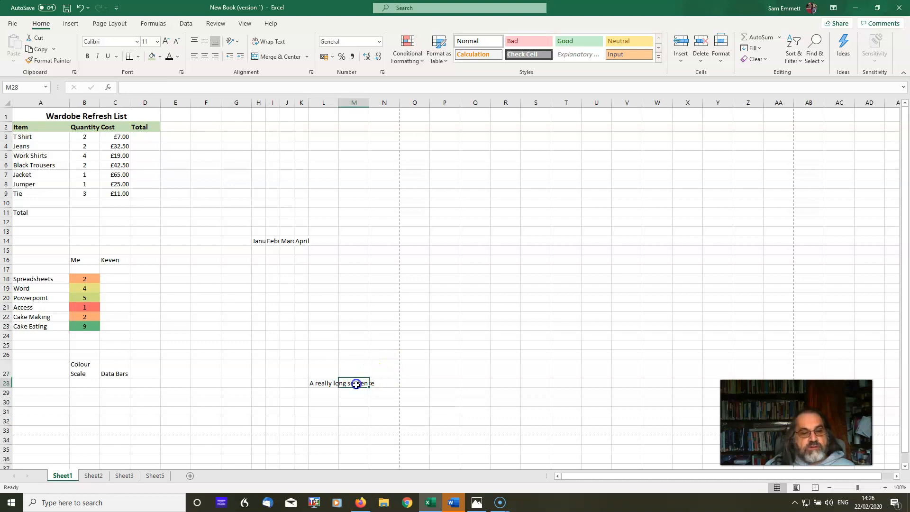
left_click(315, 383)
left_click(317, 395)
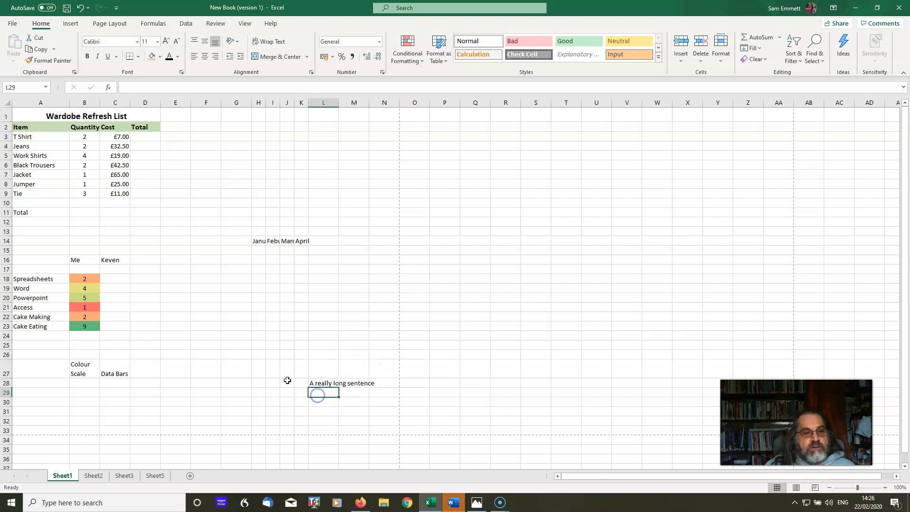
Step: Enter the text "Here" in cell M28, beside the long sentence
left_click(358, 382)
type("Here")
key("Return")
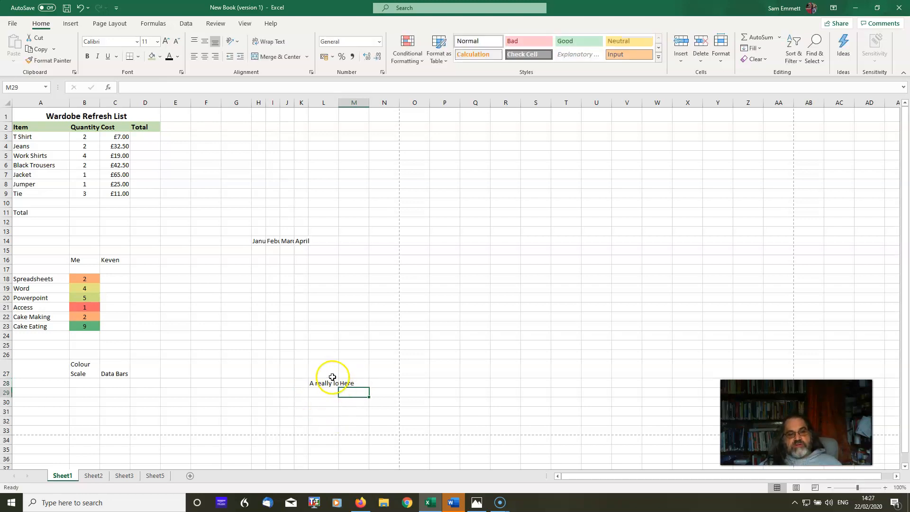
Step: Narrow column L again after auto-fitting it, and wrap the long sentence within cell L28
left_click(316, 383)
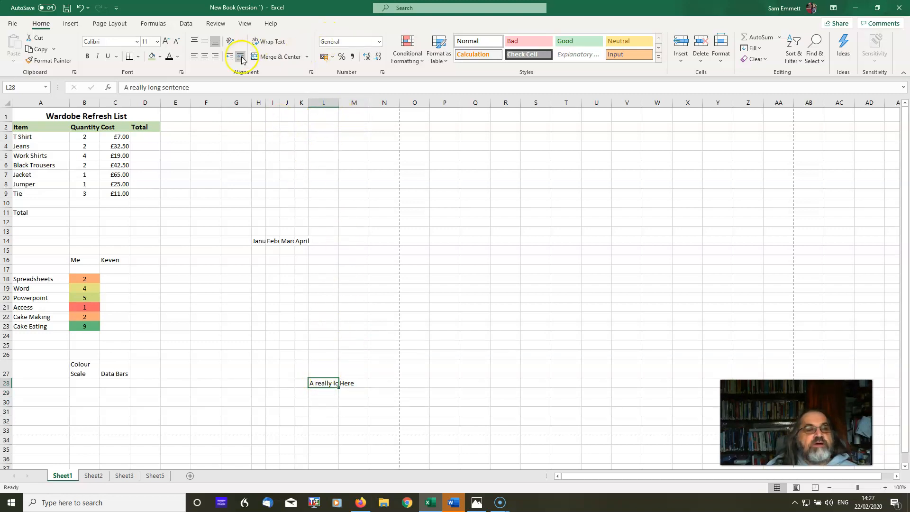
double_click(339, 104)
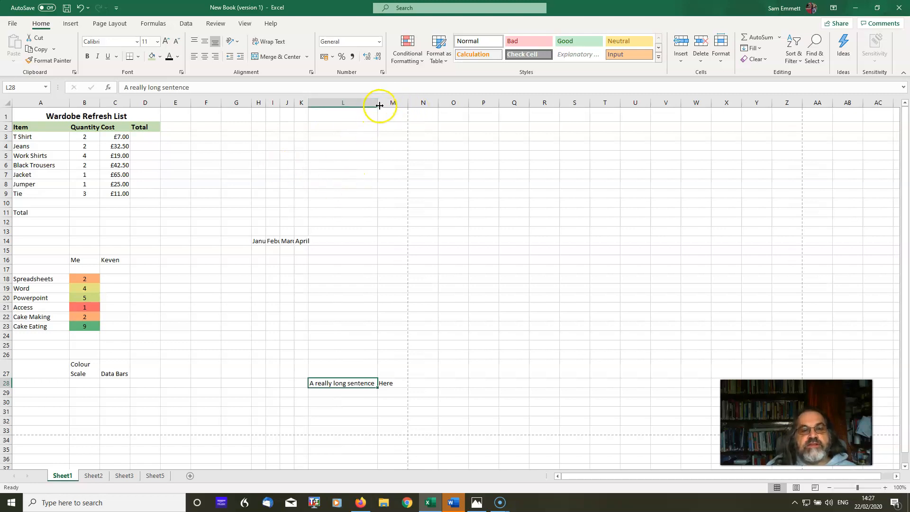
left_click_drag(378, 106, 340, 120)
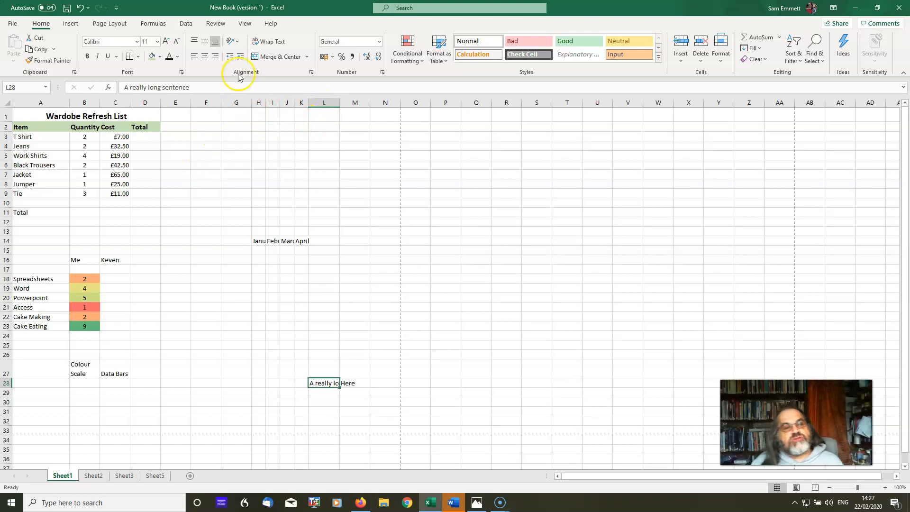
left_click(281, 46)
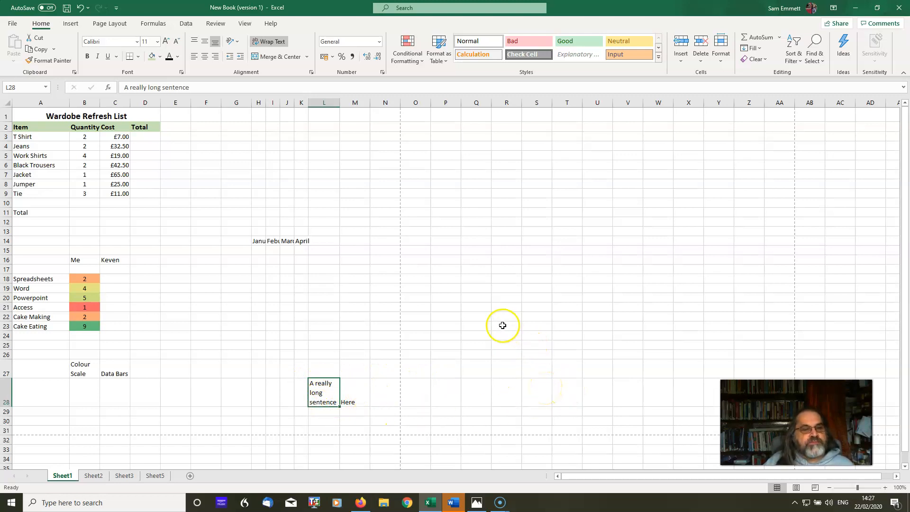
Step: Angle the January heading in cell H14 counterclockwise
left_click(258, 240)
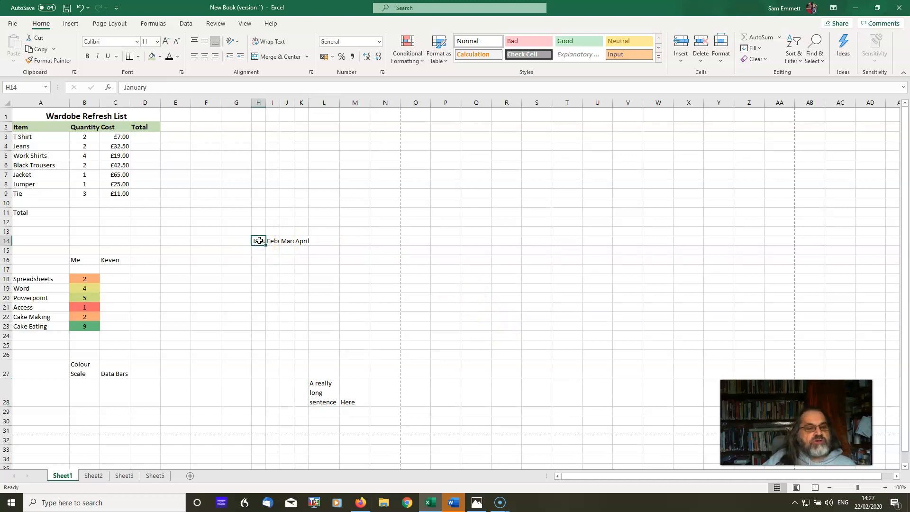
left_click(239, 43)
left_click(243, 56)
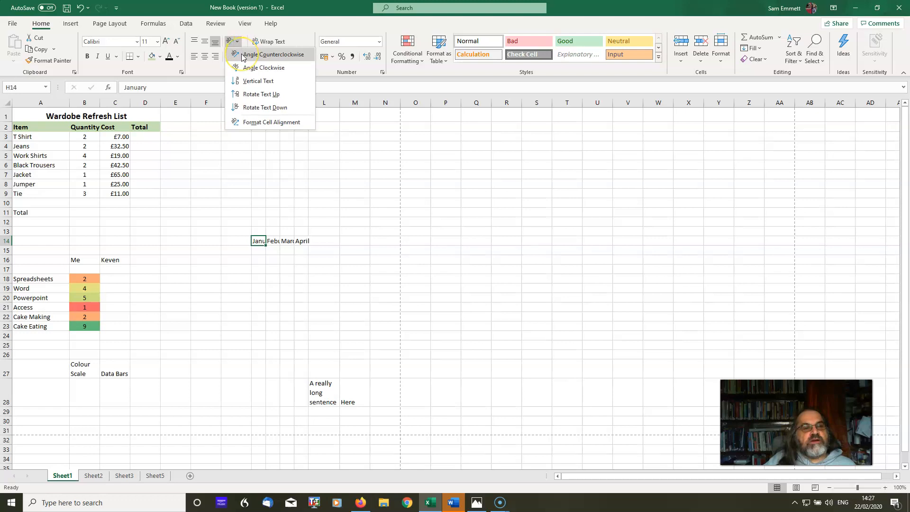
left_click(260, 255)
left_click(259, 264)
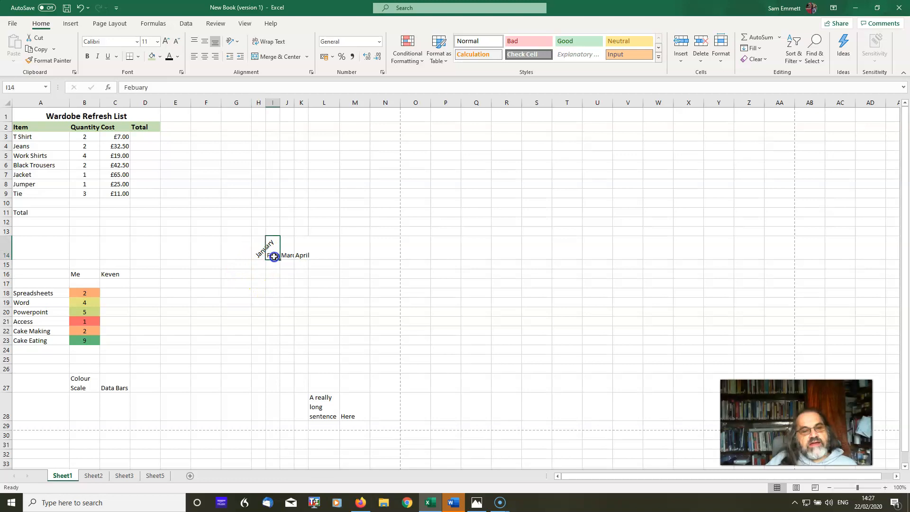
Step: Angle the remaining month headings in I14:K14 counterclockwise to match January
left_click_drag(274, 255, 302, 255)
left_click(237, 41)
left_click(237, 57)
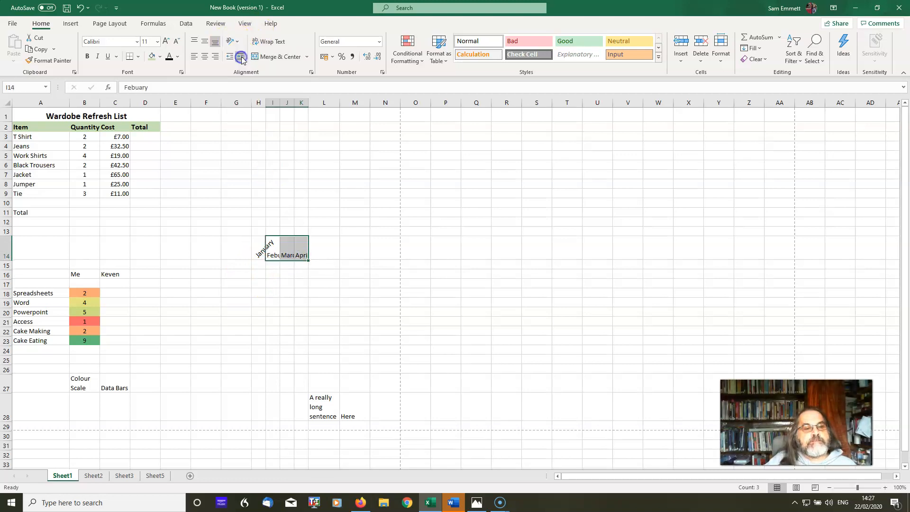
left_click(286, 283)
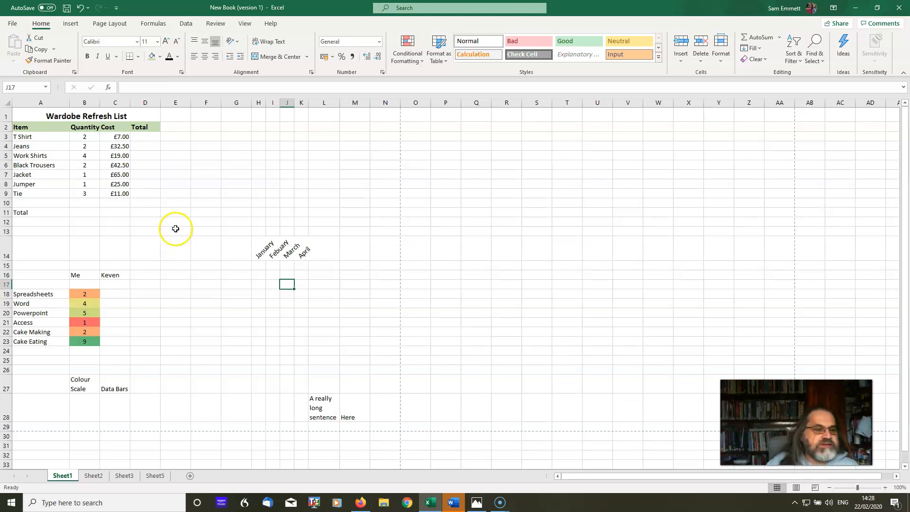
left_click(181, 315)
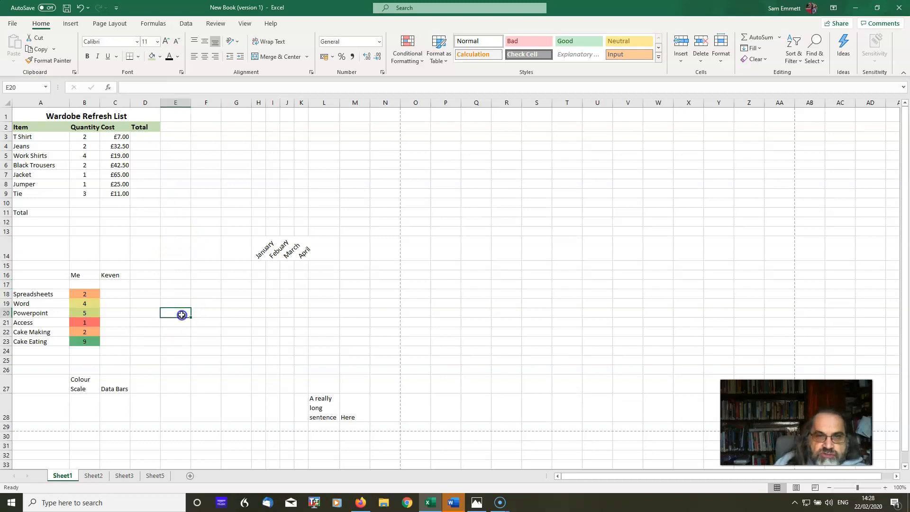
left_click(74, 294)
left_click_drag(81, 294, 85, 338)
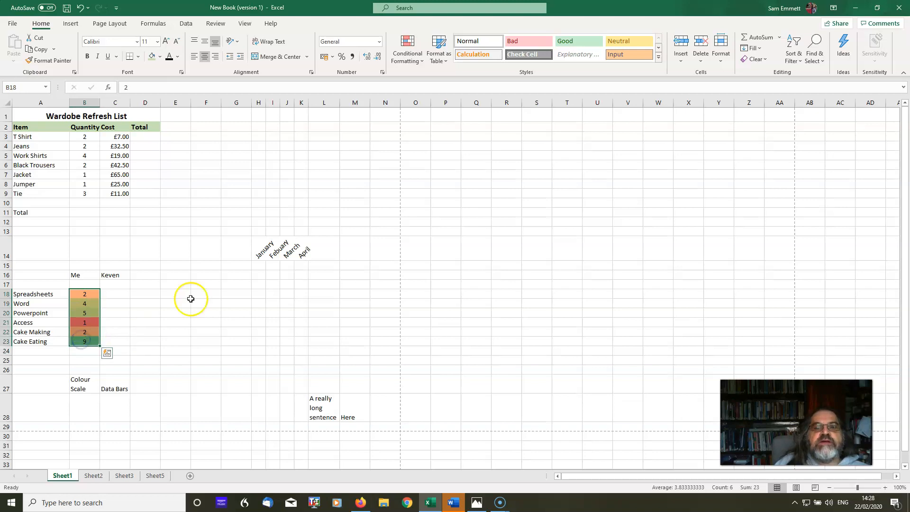
left_click(423, 60)
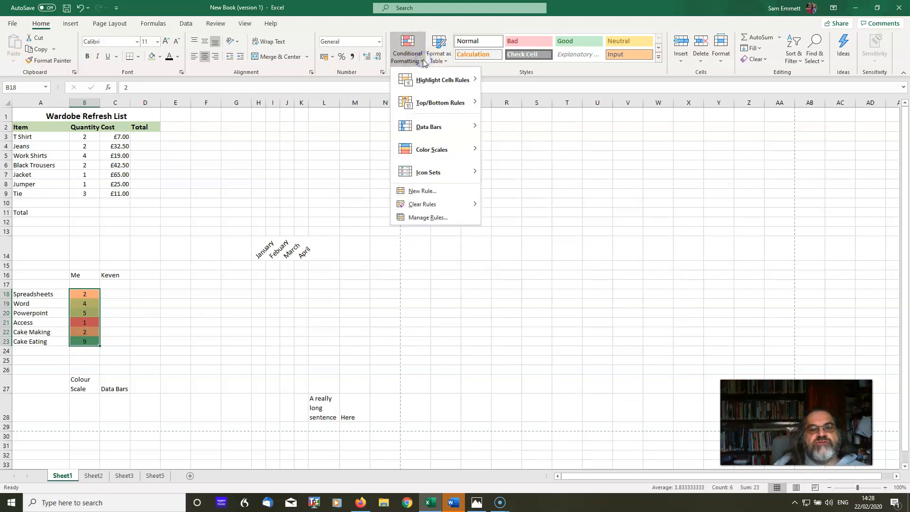
mouse_move(467, 169)
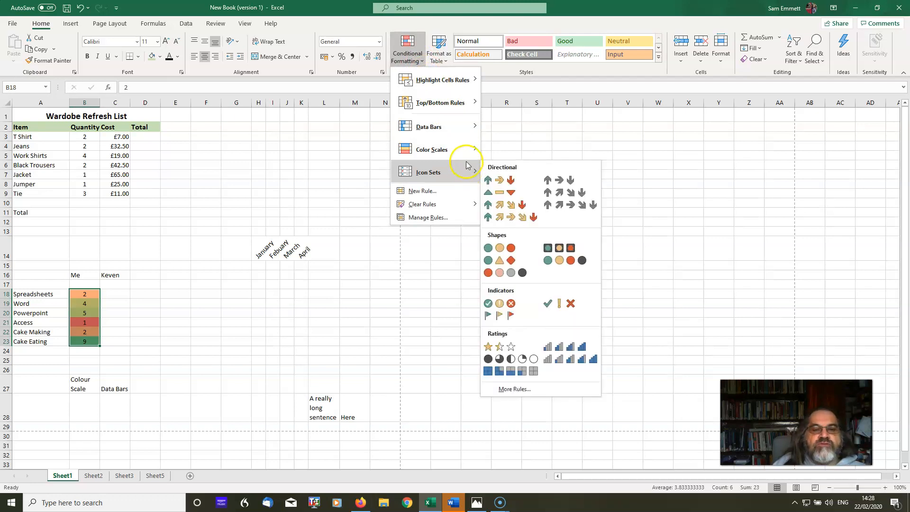
mouse_move(428, 157)
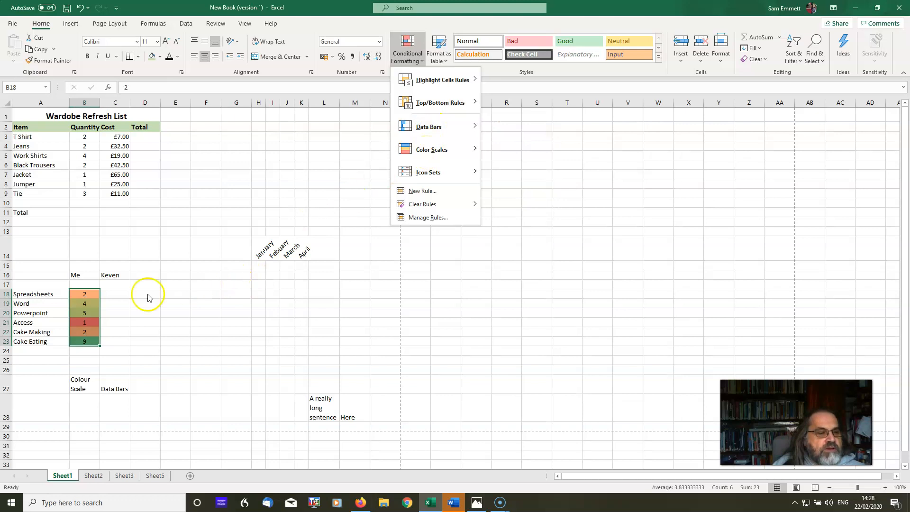
left_click(112, 299)
Step: Enter the skill scores 5, 2, 1, 4, 6 and 9 down cells C18:C23
left_click(114, 296)
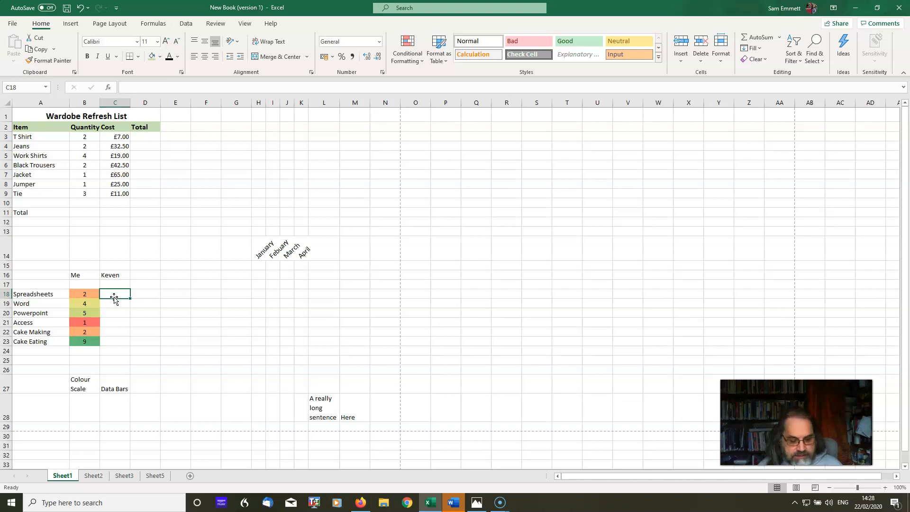
type("5")
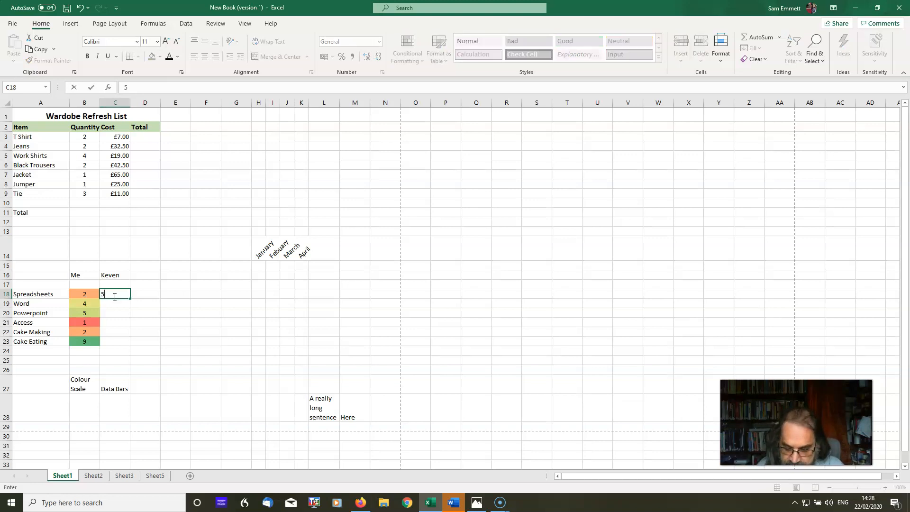
key("Return")
key("Return")
type("1")
key("Return")
type("4")
key("Return")
type("6")
key("Return")
type("9")
key("Return")
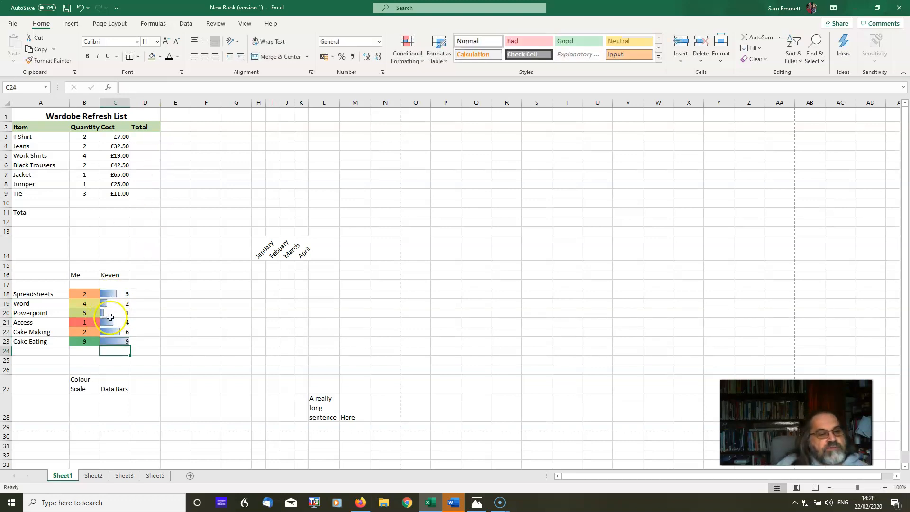
Step: Apply green gradient-fill data bars to the scores in C18:C23 as conditional formatting
left_click_drag(113, 292, 122, 341)
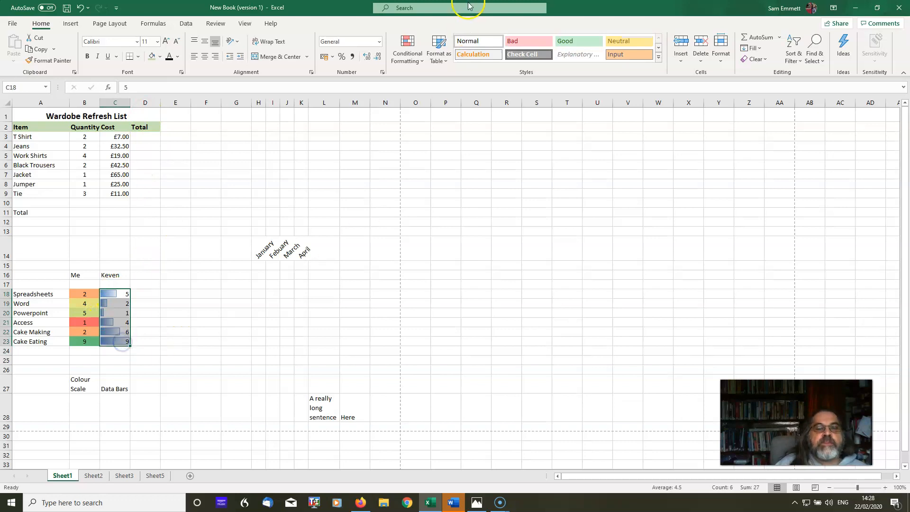
left_click(421, 61)
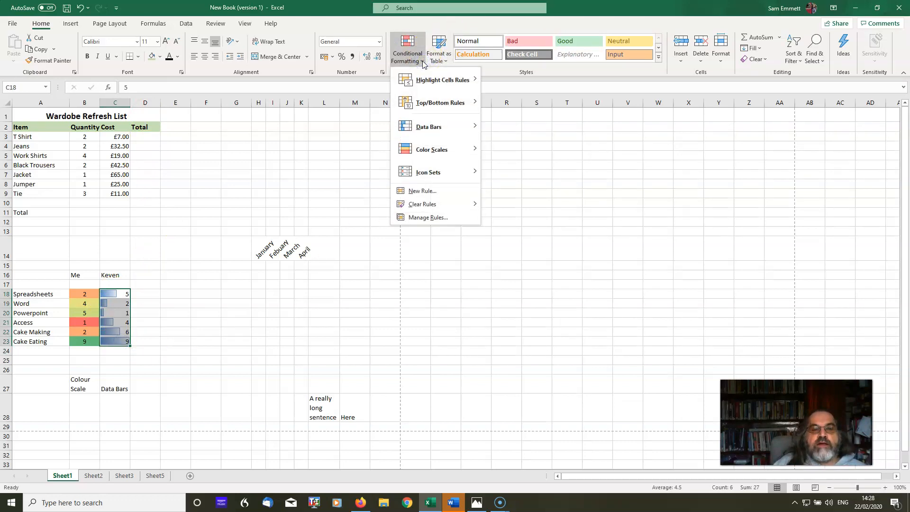
mouse_move(462, 126)
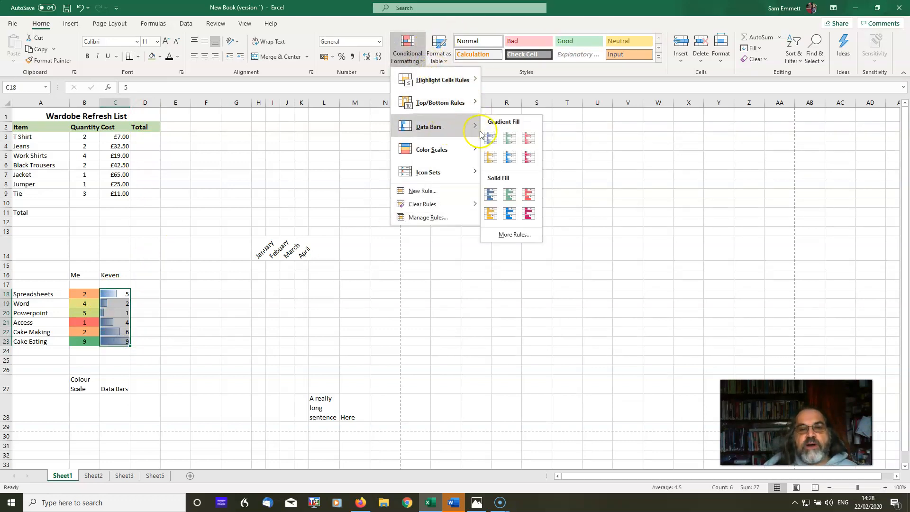
left_click(509, 137)
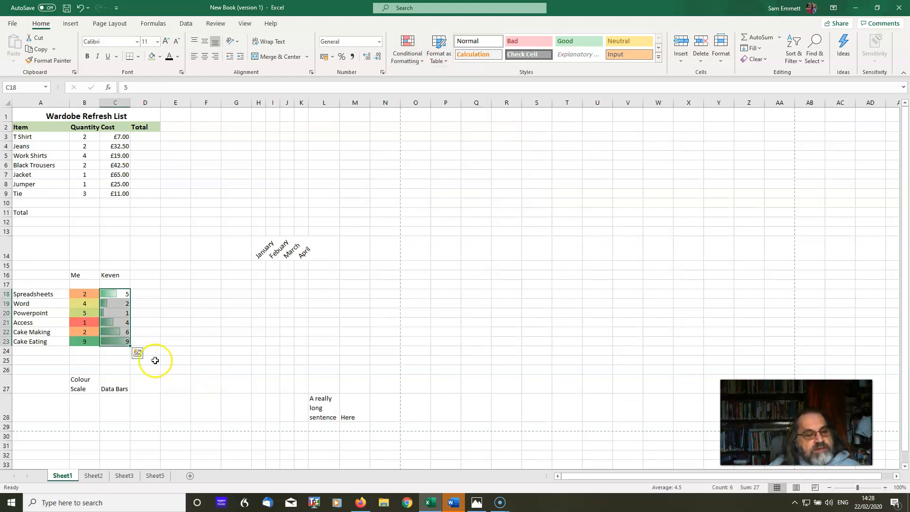
left_click(124, 341)
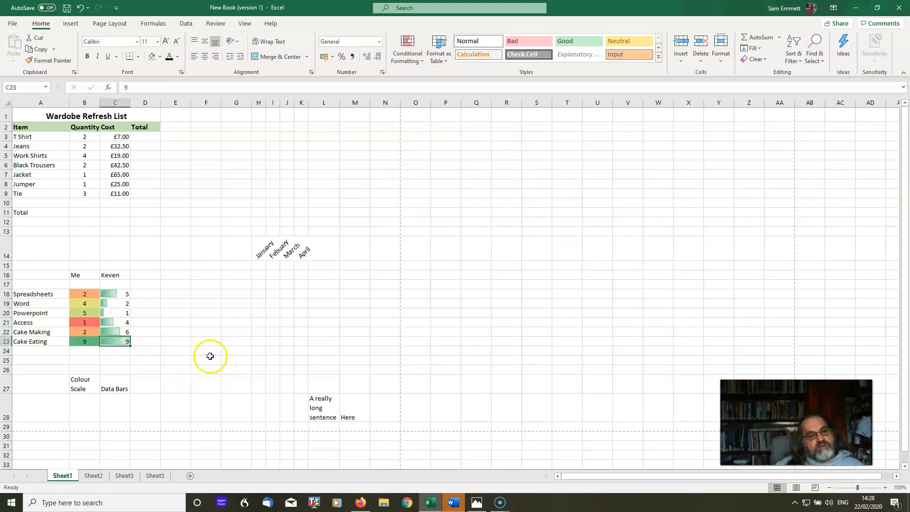
Step: Apply the green-yellow-red color scale, with green for the highest values, to the scores in B18:B23
left_click_drag(83, 294, 82, 342)
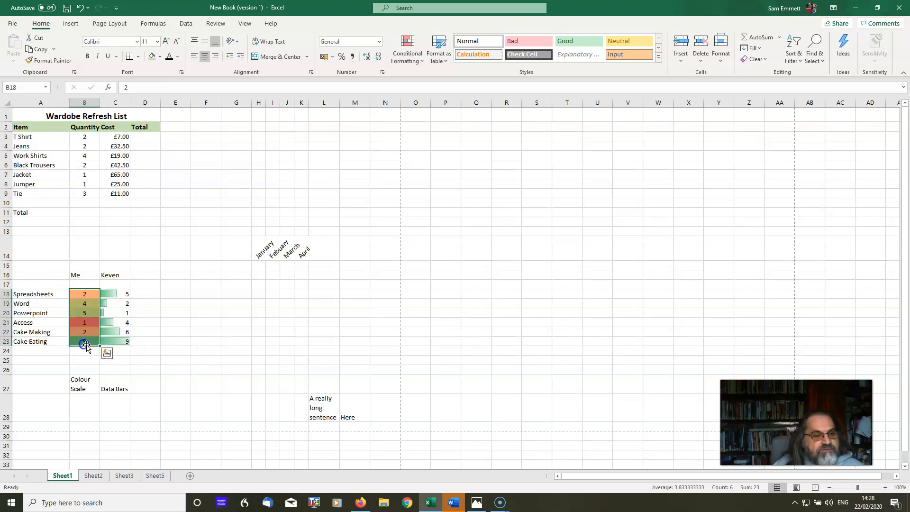
left_click(423, 63)
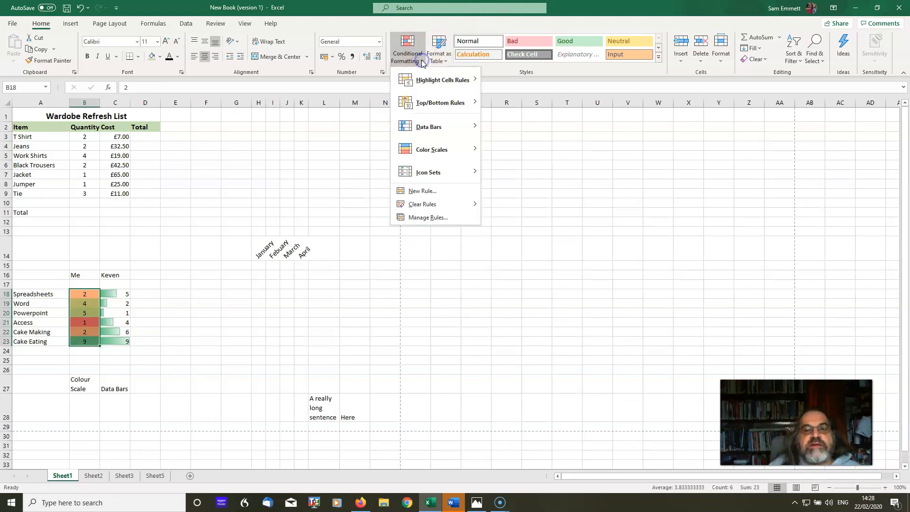
left_click(444, 150)
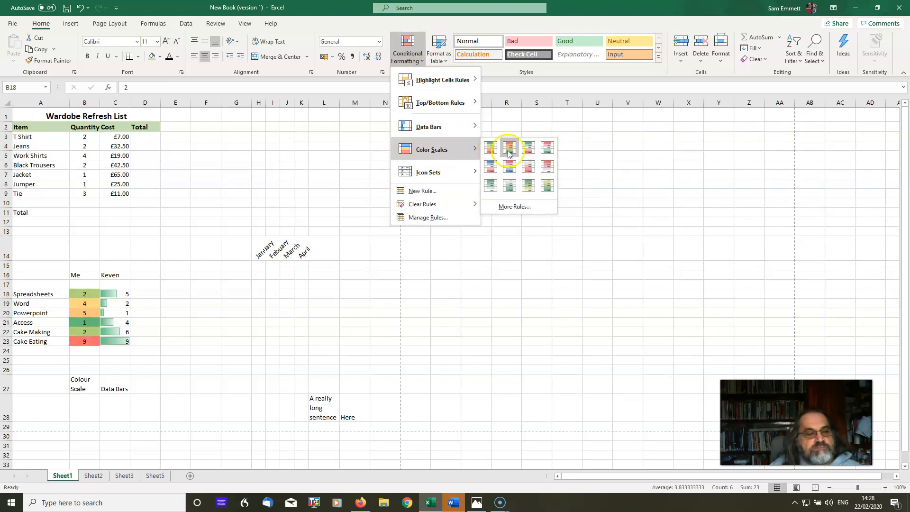
left_click(526, 150)
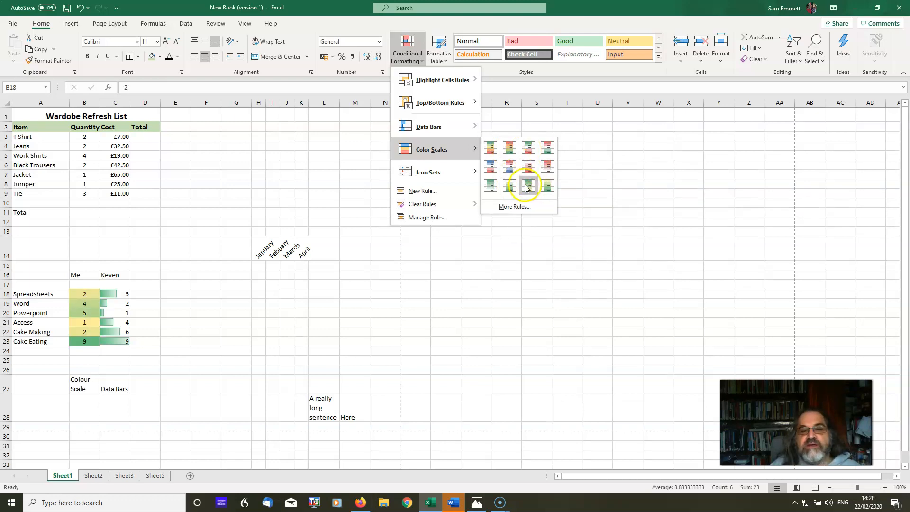
left_click(490, 150)
left_click(572, 305)
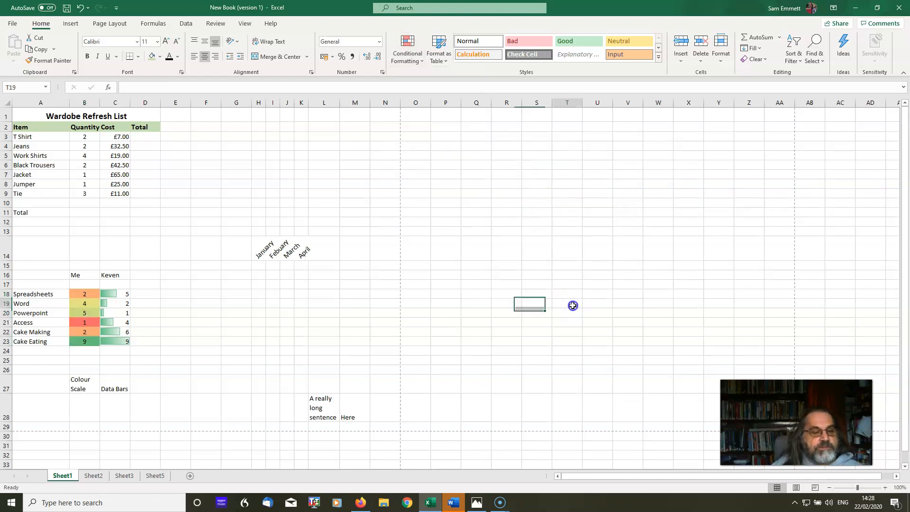